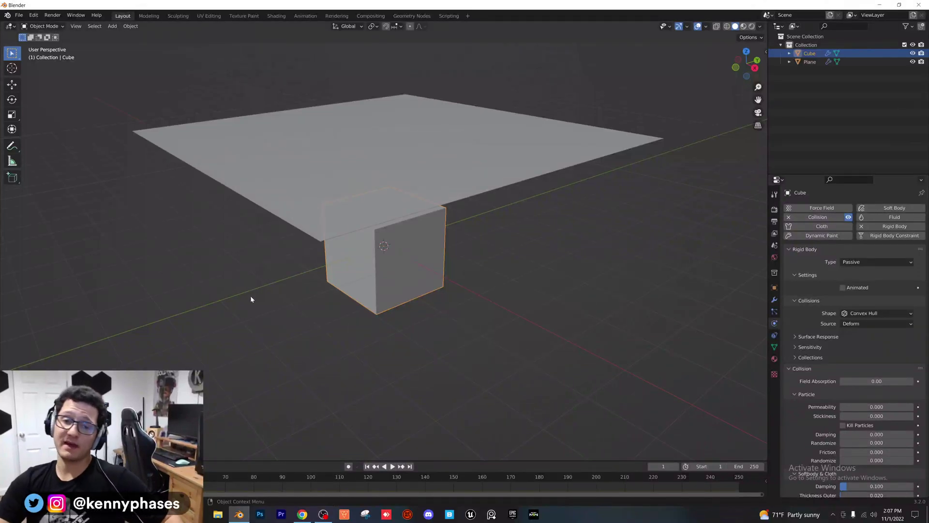
Play the finished cloth simulation and examine how the plane drapes over the cube
scroll(257, 292, "down", 3)
key("space")
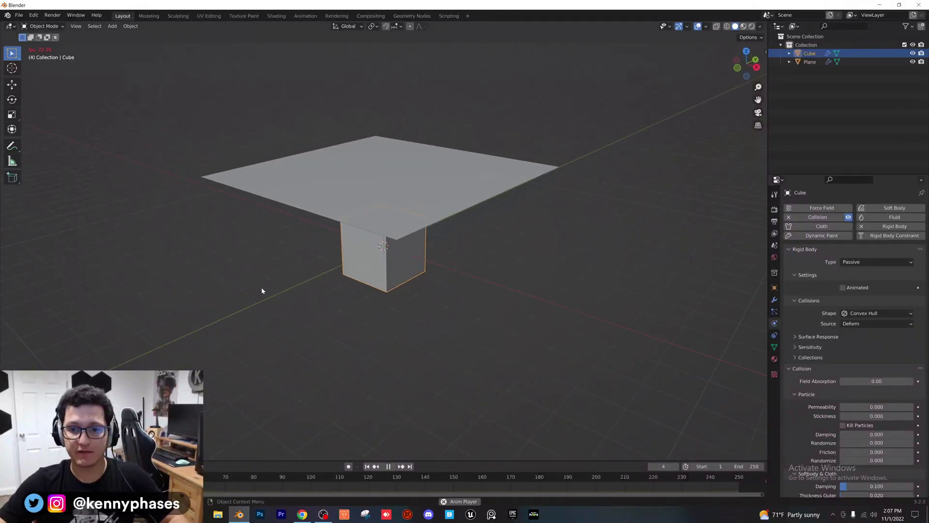
scroll(343, 286, "down", 1)
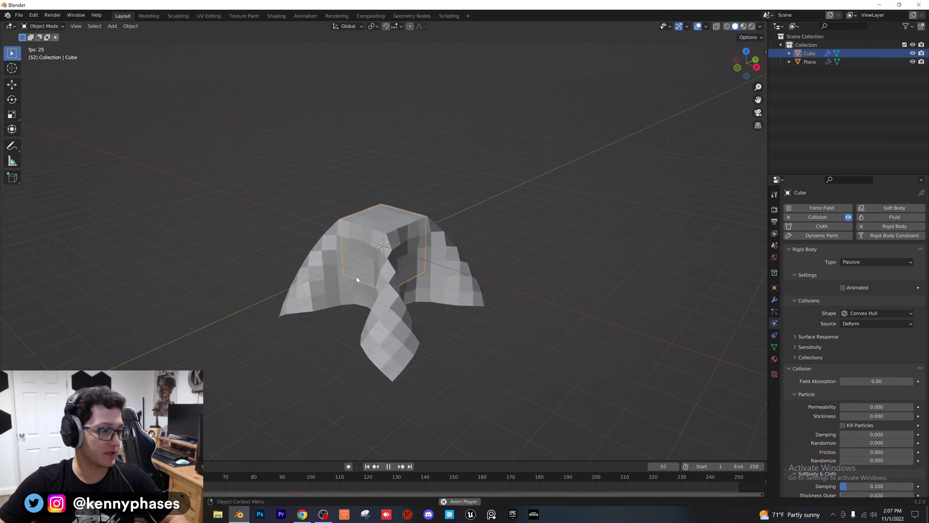
key("space")
scroll(405, 312, "up", 2)
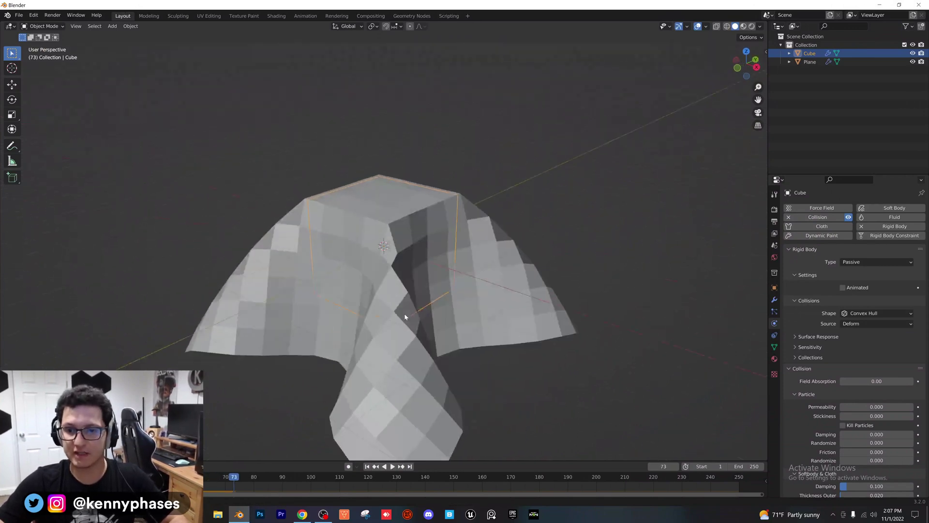
Start a new General file without saving the current one, and delete its default camera and light
left_click(19, 16)
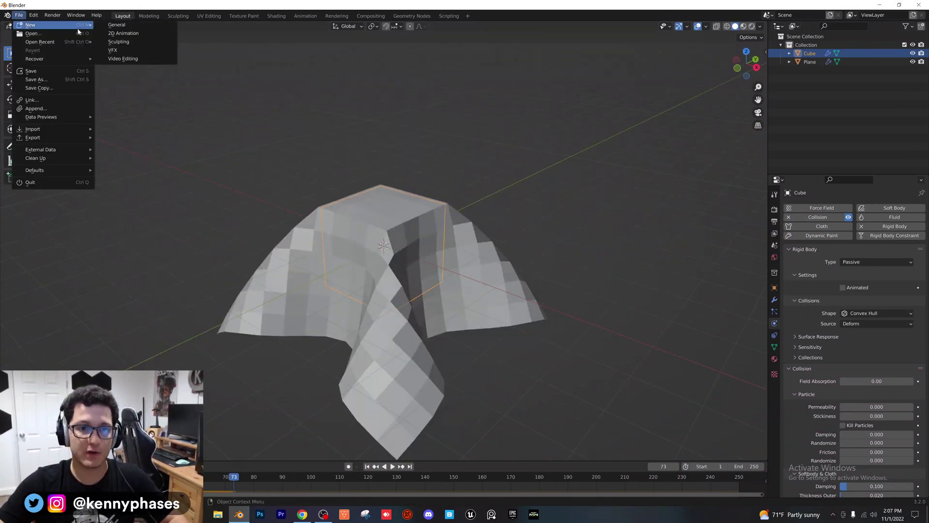
left_click(130, 25)
key("d")
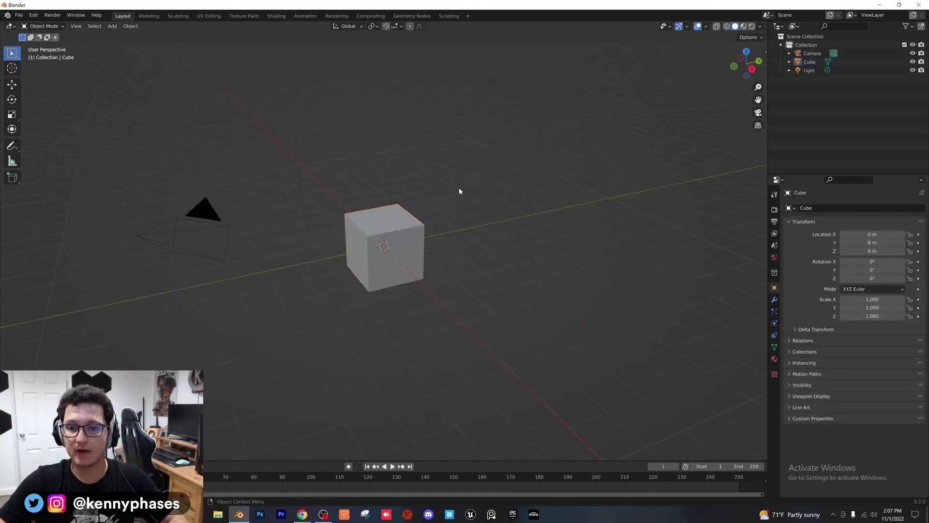
left_click(190, 216)
key("x")
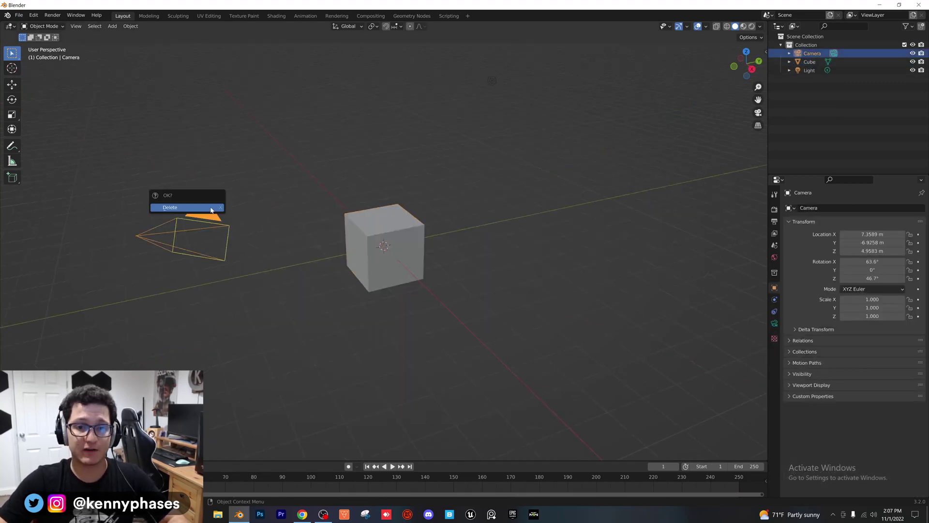
left_click(189, 213)
Add a plane mesh at the origin and scale it up uniformly to about 3.94
left_click(112, 26)
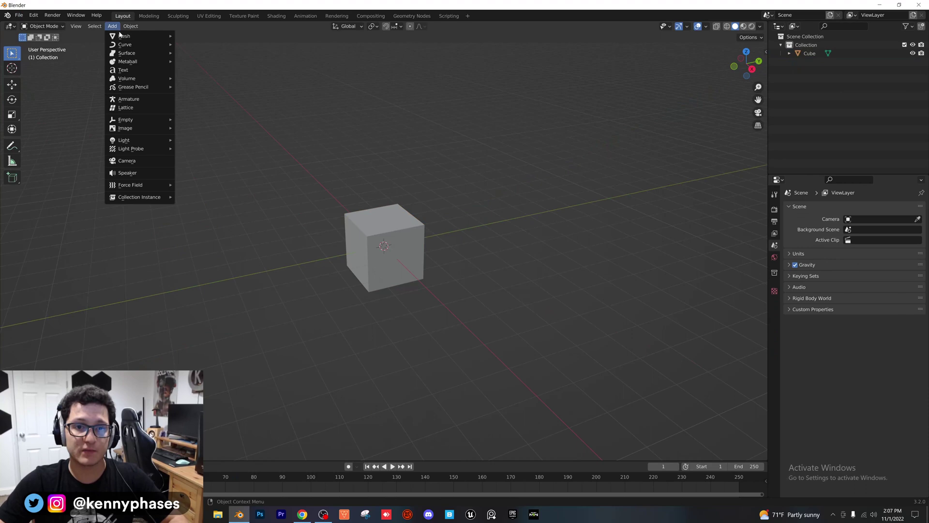
mouse_move(128, 35)
left_click(193, 35)
key("s")
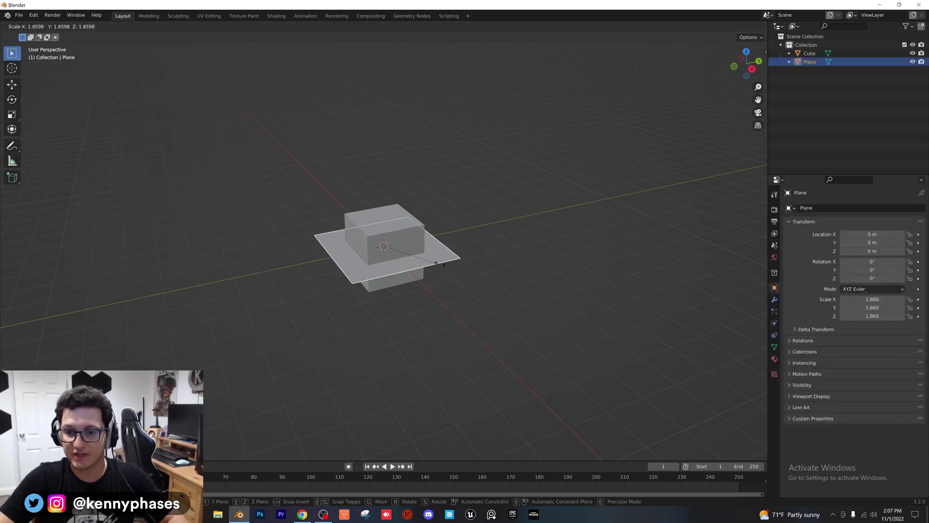
left_click(402, 305)
Raise the plane along the Z axis above the cube to about 2.97 m
key("g")
key("z")
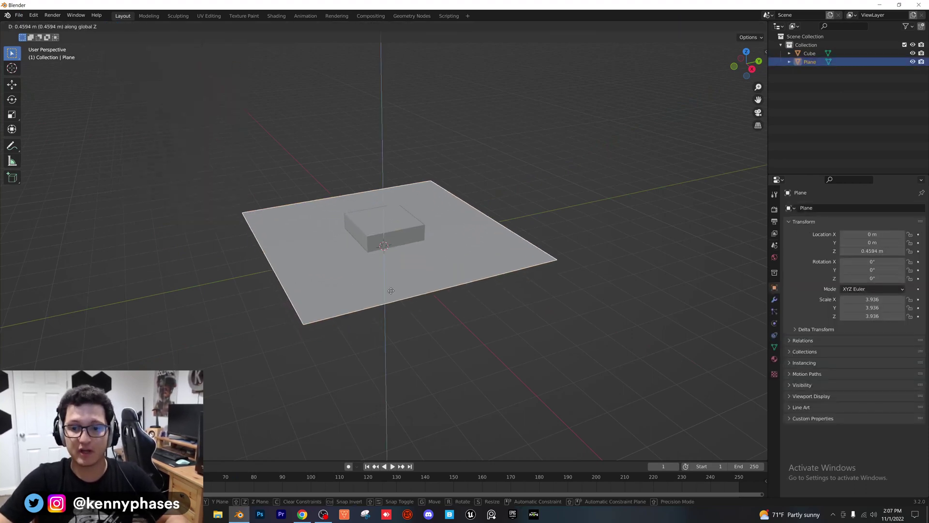
left_click(376, 232)
middle_click_drag(376, 233, 467, 270)
scroll(402, 196, "up", 3)
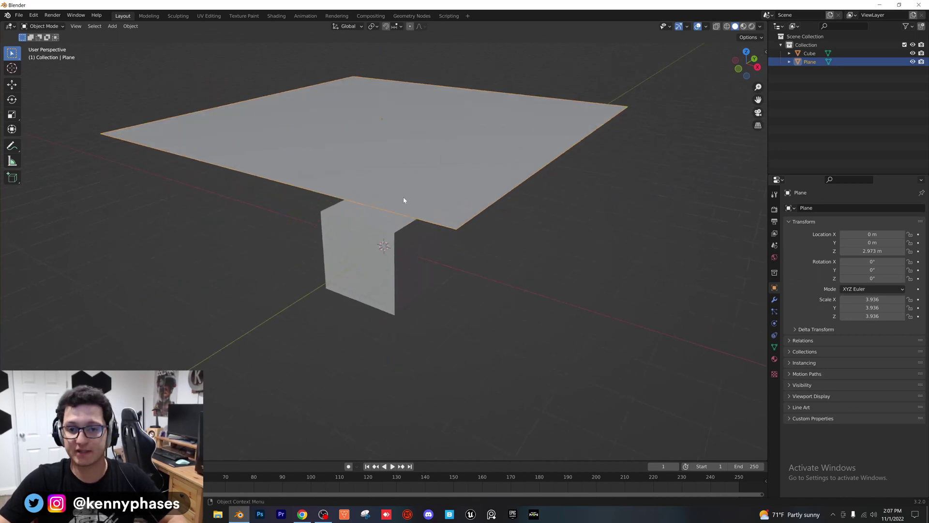
Subdivide the plane's mesh three times in Edit Mode and return to Object Mode
key("Tab")
right_click(399, 170)
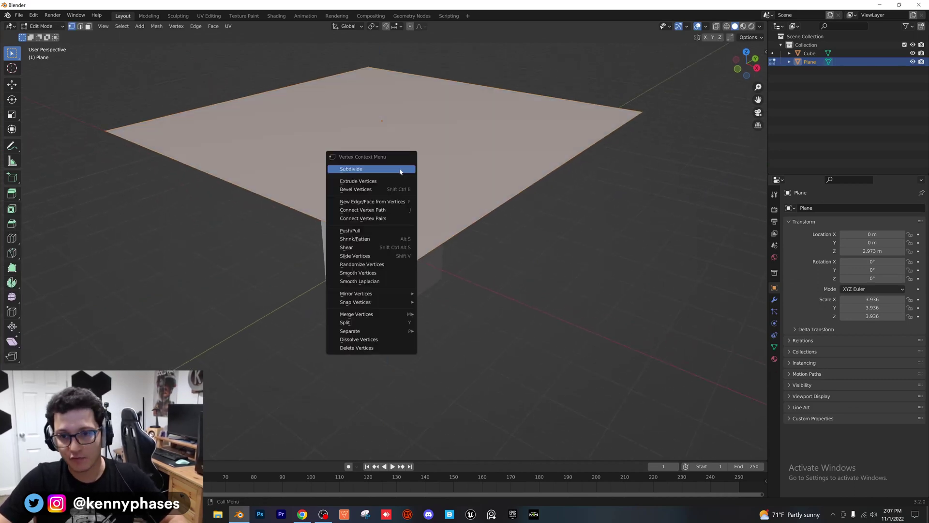
left_click(400, 169)
right_click(400, 170)
left_click(399, 169)
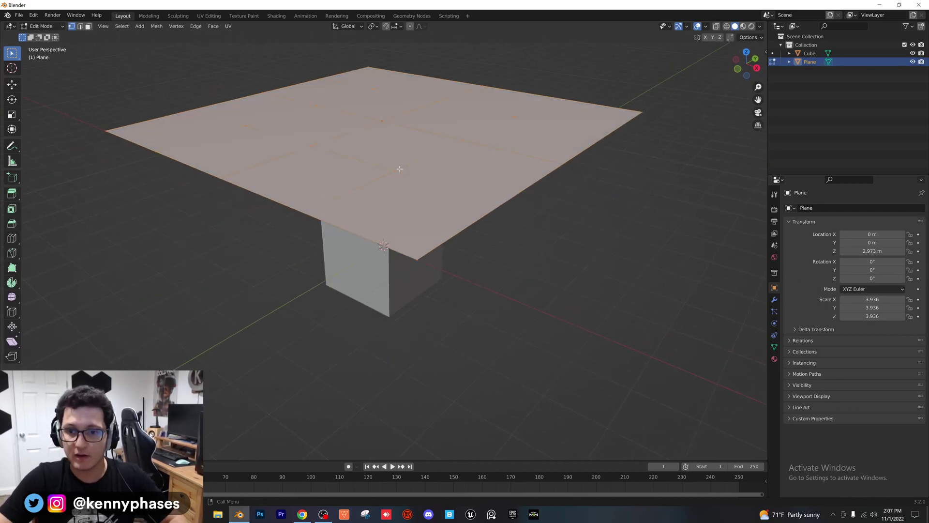
right_click(400, 171)
left_click(400, 169)
middle_click_drag(437, 147, 425, 159)
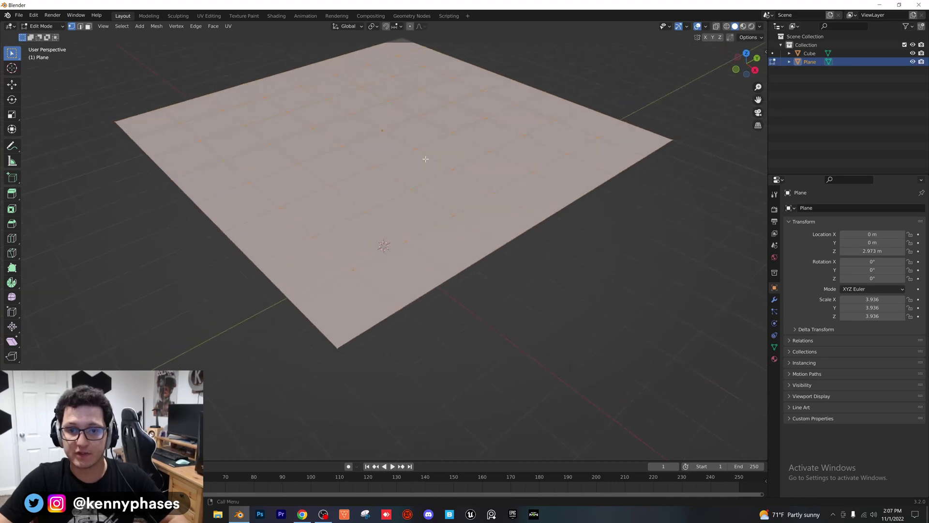
scroll(418, 179, "down", 2)
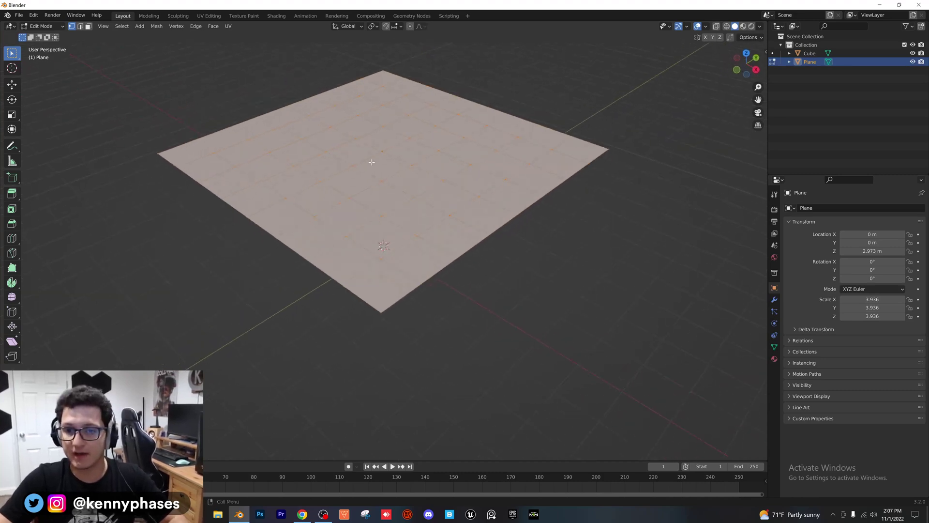
key("Tab")
Add Cloth and Collision physics to the plane
scroll(409, 184, "down", 1)
middle_click_drag(408, 185, 411, 173)
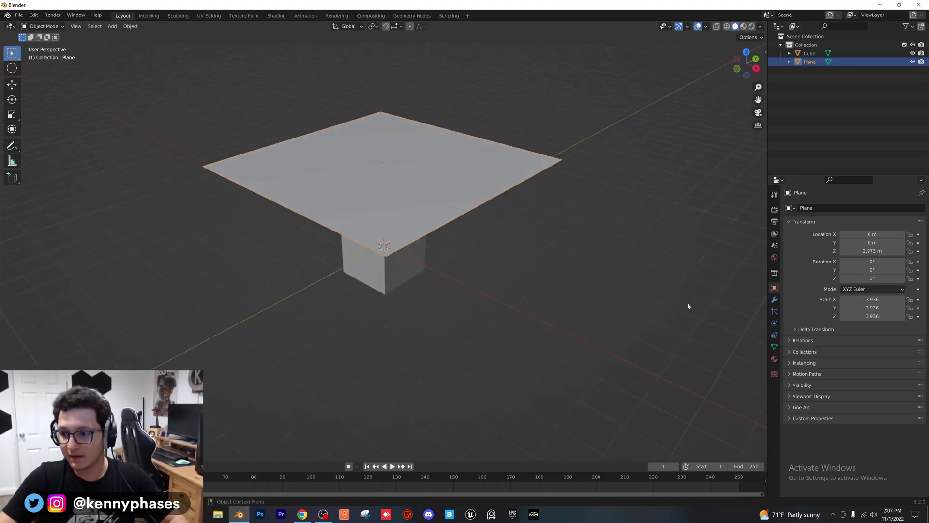
left_click(774, 324)
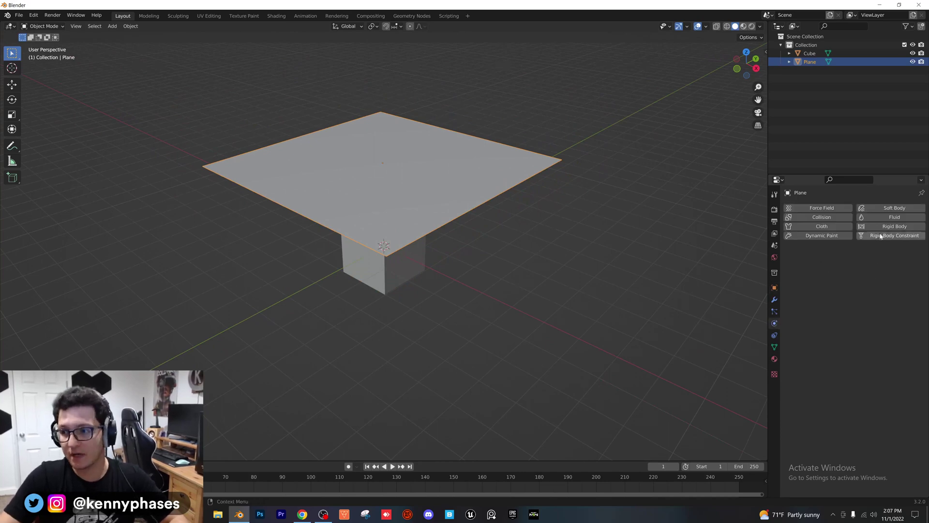
left_click(821, 226)
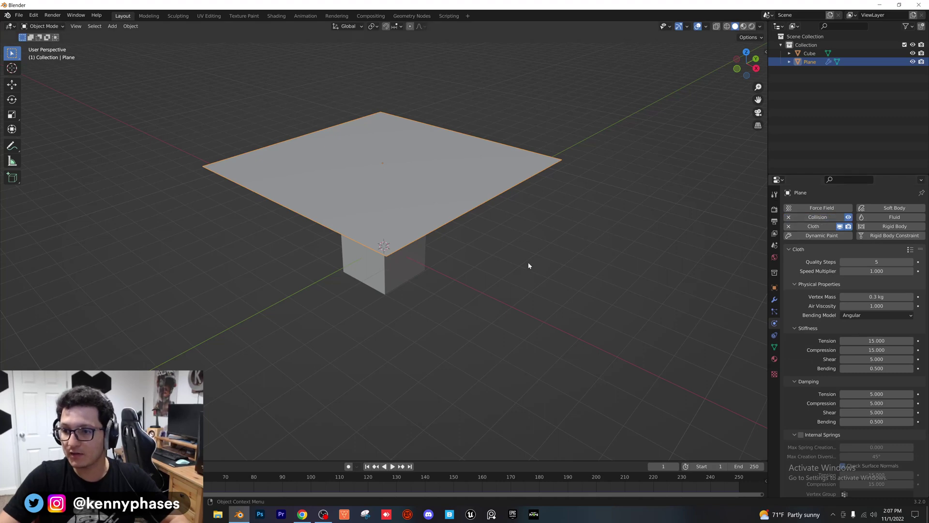
Give the cube a Rigid Body of type Passive and add Collision physics to it
middle_click_drag(529, 266, 521, 257)
left_click(397, 233)
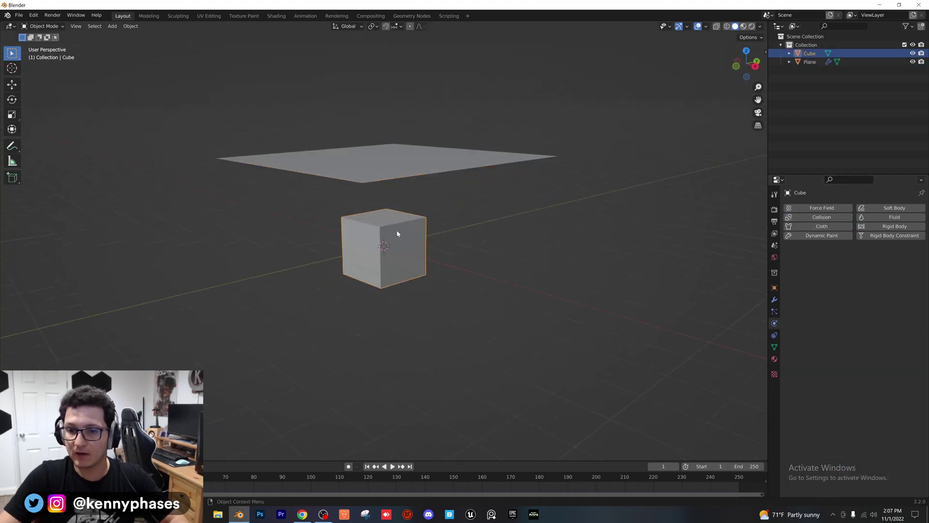
left_click(878, 230)
left_click(872, 263)
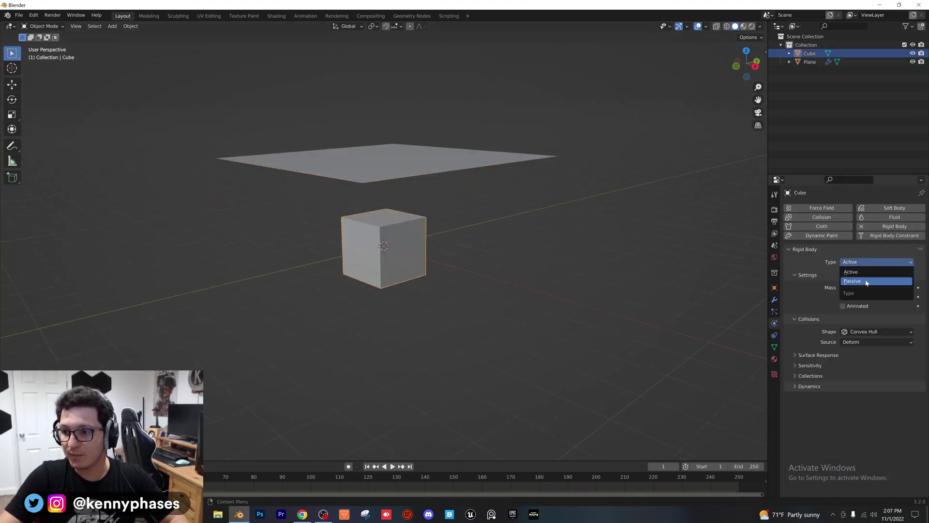
left_click(866, 281)
left_click(819, 218)
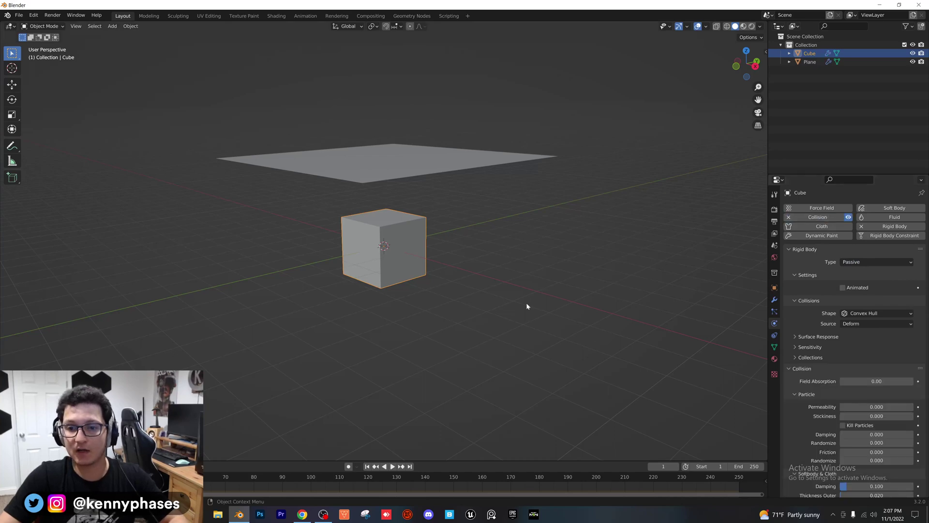
Play the simulation to check how the cloth falls on the cube, and rewind to frame 1
key("space")
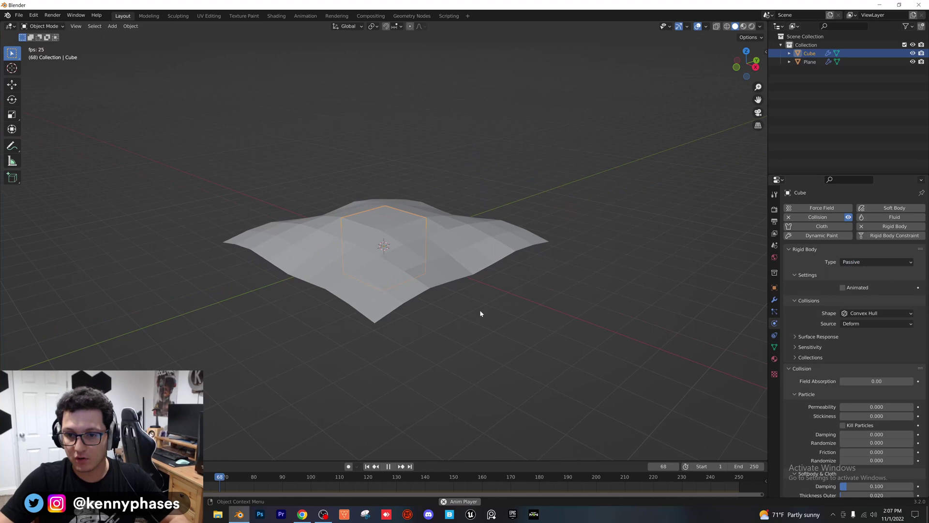
key("space")
left_click_drag(189, 476, 29, 477)
key("space")
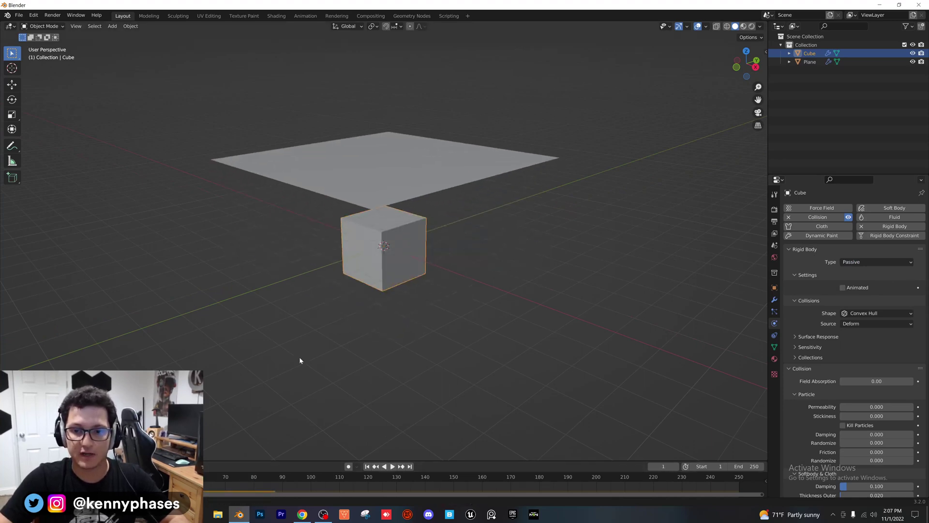
Subdivide the plane's mesh further in Edit Mode for a denser grid and return to Object Mode
middle_click_drag(300, 360, 368, 210)
left_click(367, 211)
key("Tab")
right_click(372, 163)
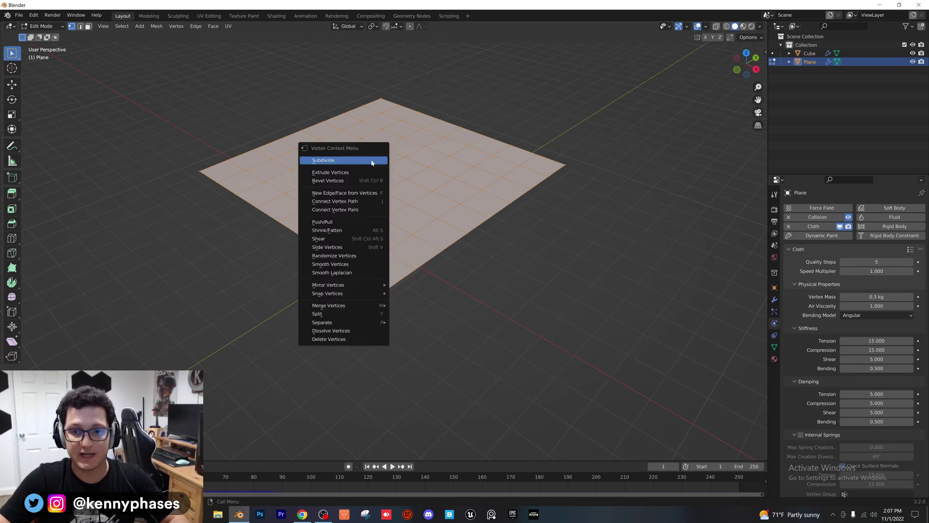
left_click(367, 163)
scroll(464, 201, "up", 3)
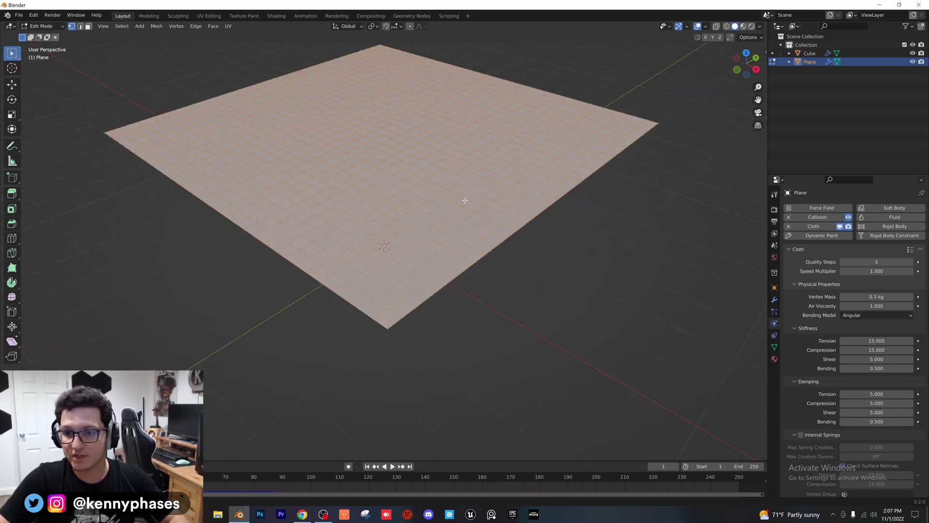
middle_click_drag(464, 202, 450, 193)
key("Tab")
Play the simulation with the denser plane to check its folds, and return to the first frame
middle_click_drag(493, 213, 530, 266)
key("space")
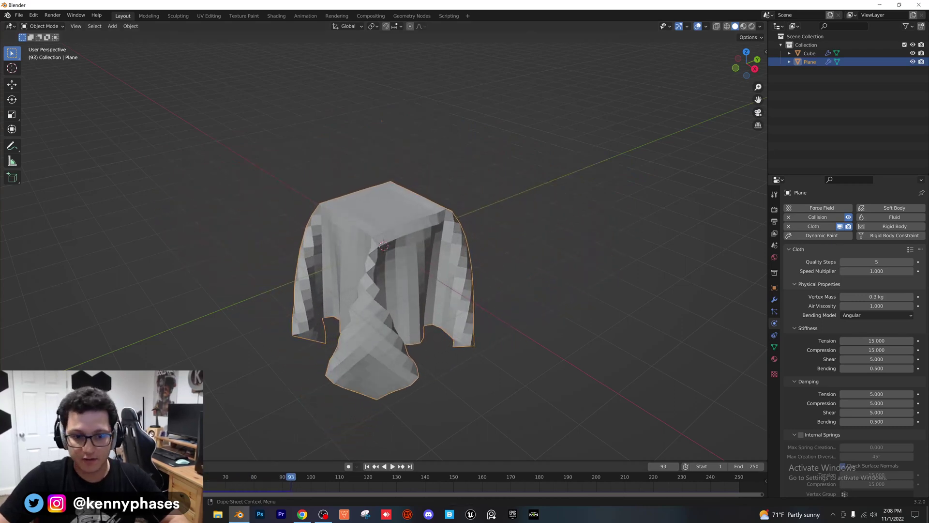
key("shift+Left")
key("space")
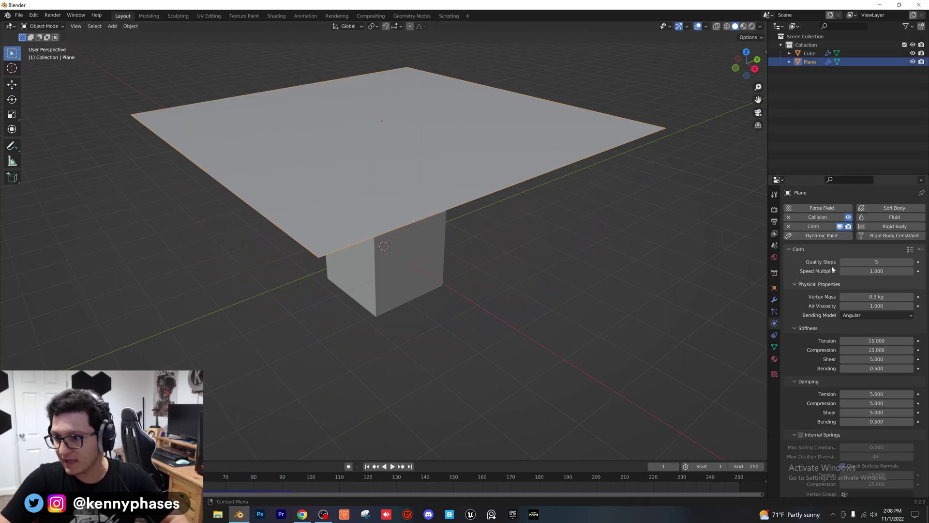
Enable Self Collisions in the plane's cloth collision settings
scroll(805, 256, "down", 10)
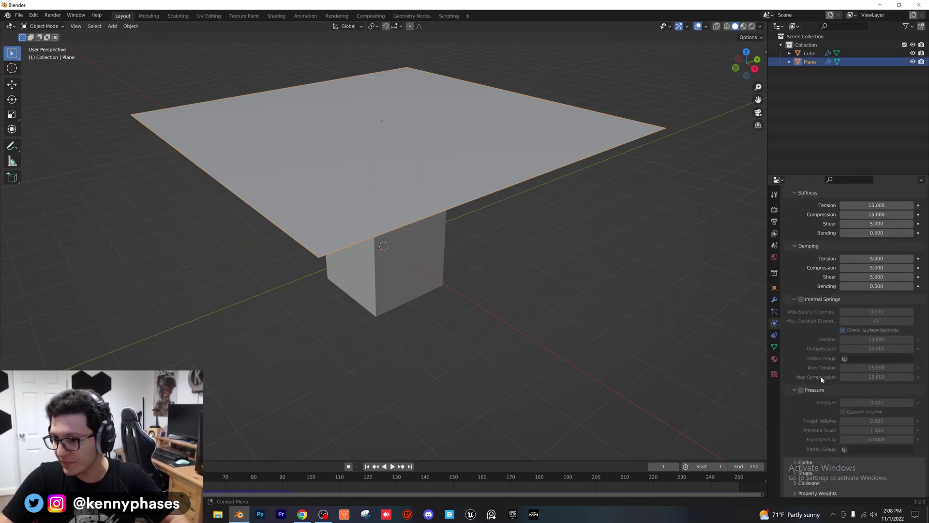
scroll(795, 303, "down", 3)
left_click(814, 310)
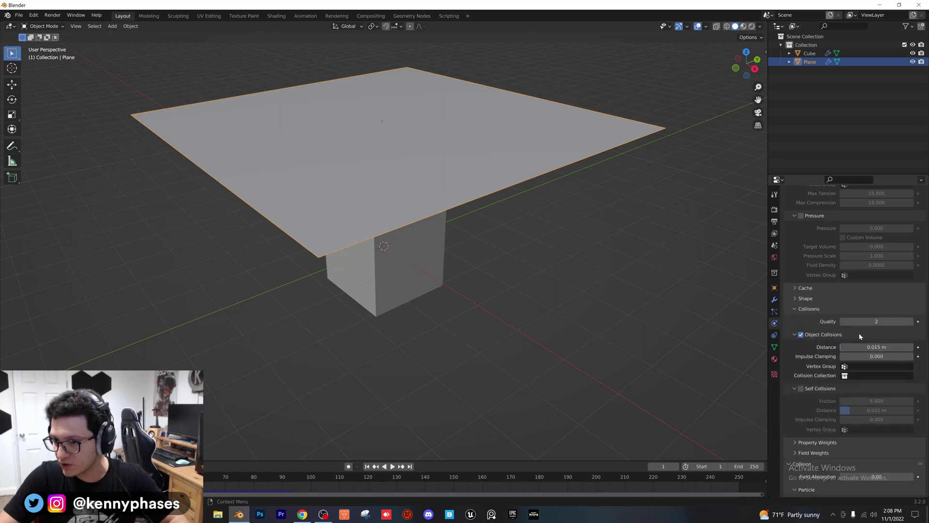
scroll(854, 335, "down", 3)
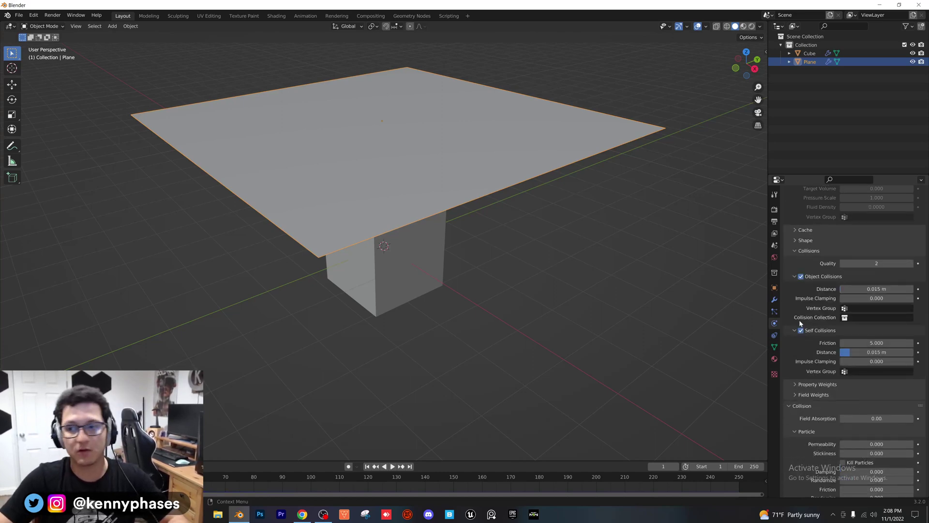
scroll(798, 287, "up", 5)
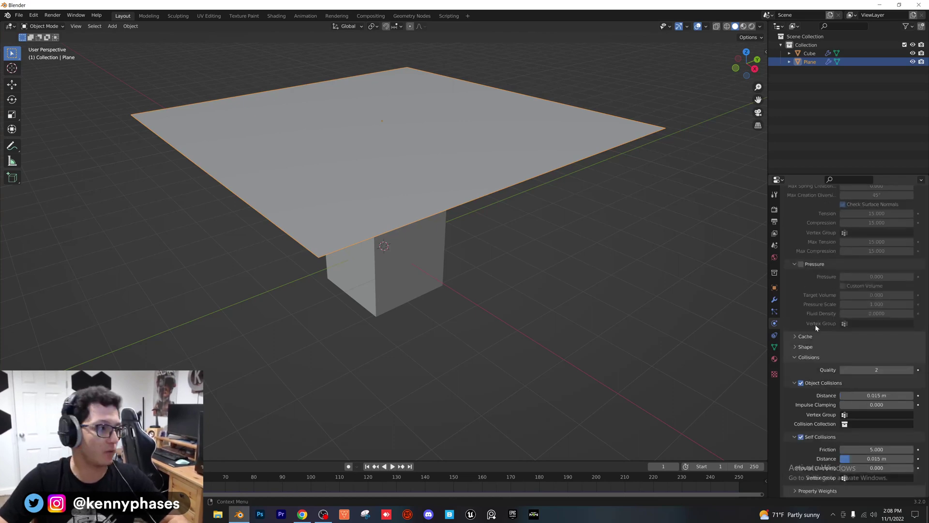
scroll(807, 314, "up", 12)
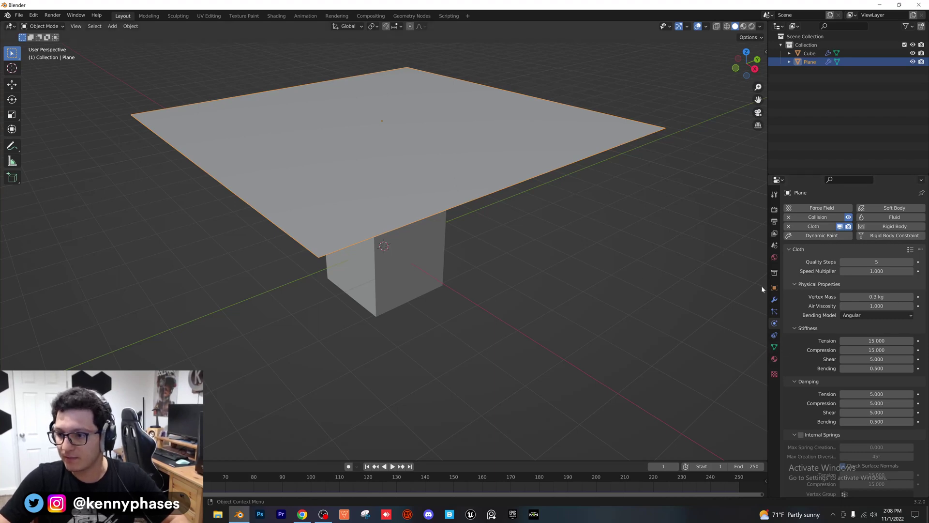
Add a Subdivision Surface modifier to the plane
left_click(775, 300)
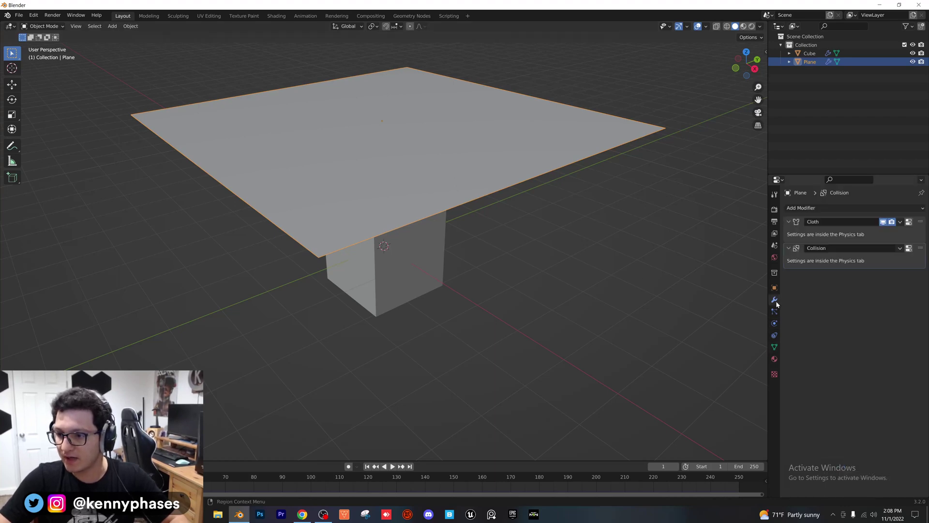
left_click(803, 208)
left_click(789, 360)
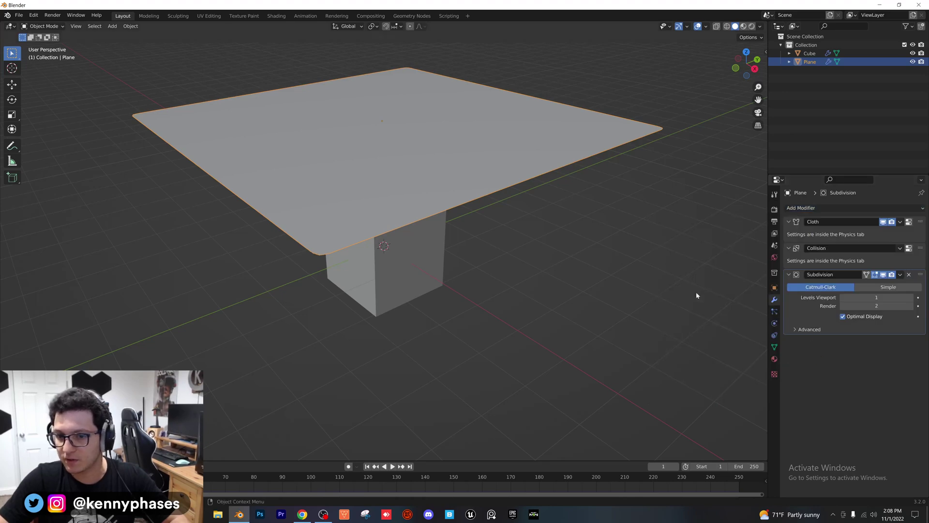
Play the simulation to about frame 110 and examine the draped cloth around the cube's top edges
key("space")
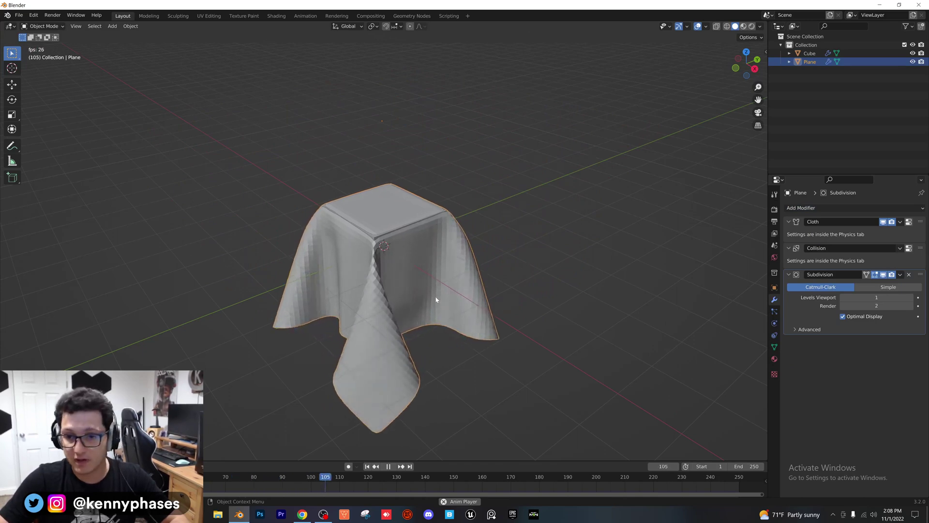
key("space")
middle_click_drag(412, 306, 404, 284)
scroll(395, 287, "up", 3)
scroll(395, 289, "up", 1)
scroll(419, 271, "down", 1)
scroll(422, 182, "up", 3)
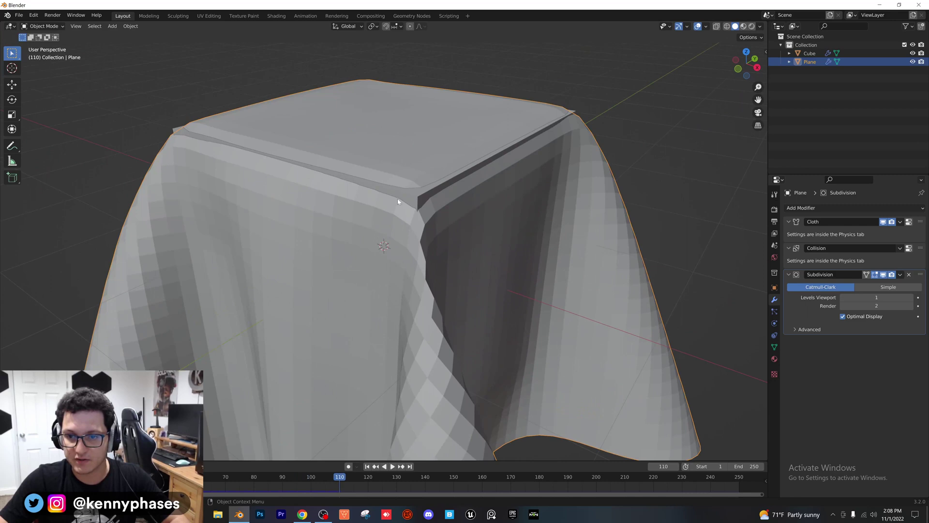
Return the timeline to the first frame and set the Subdivision modifier's viewport level to 2
scroll(397, 202, "down", 5)
middle_click_drag(383, 222, 358, 204)
middle_click_drag(407, 263, 414, 257)
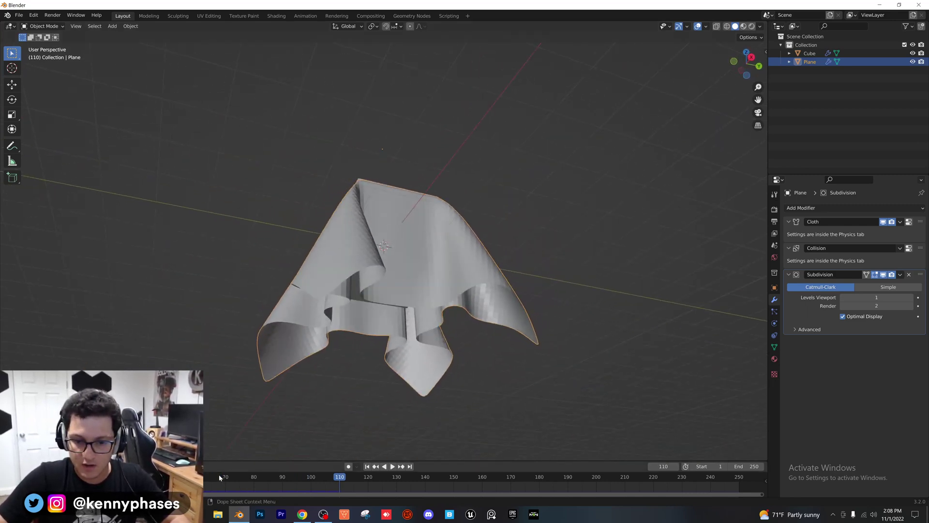
left_click_drag(219, 478, 91, 477)
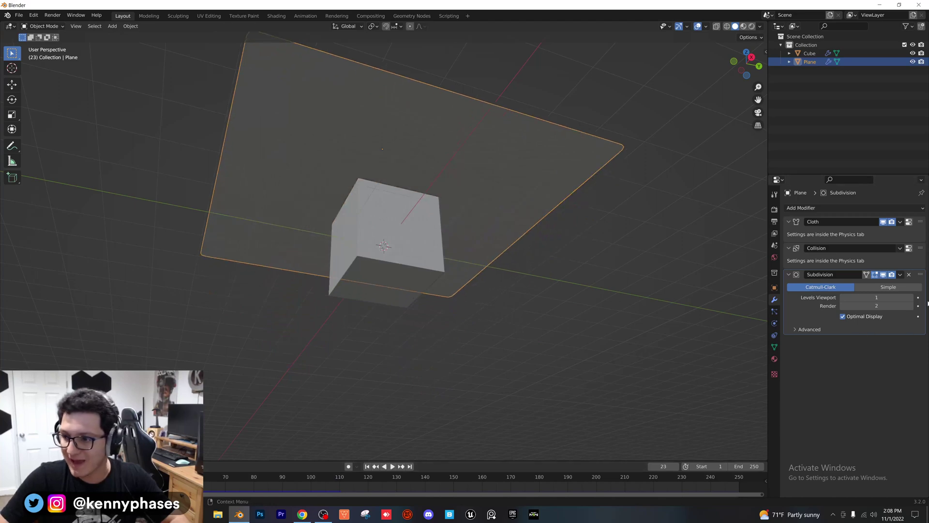
key("shift+Left")
Play the simulation with the finer subdivision and stop it at about frame 101
key("space")
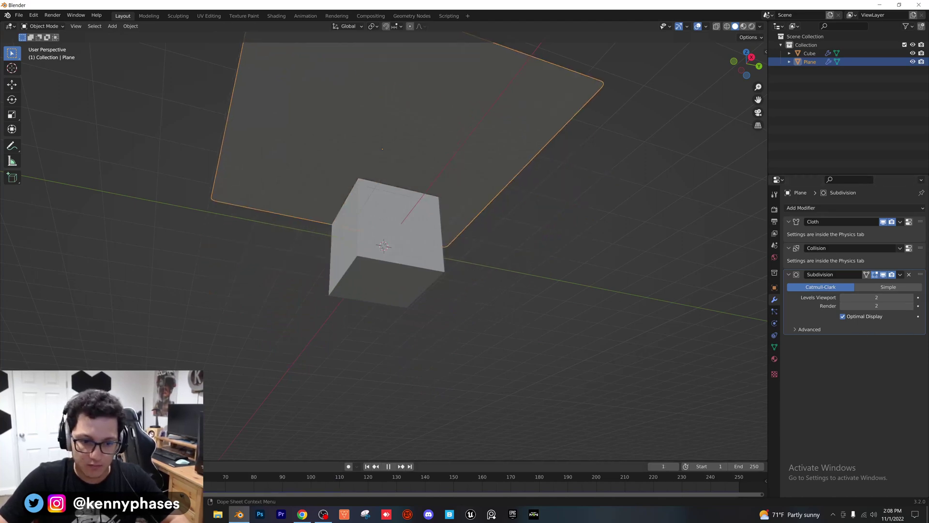
middle_click_drag(227, 260, 240, 315)
key("space")
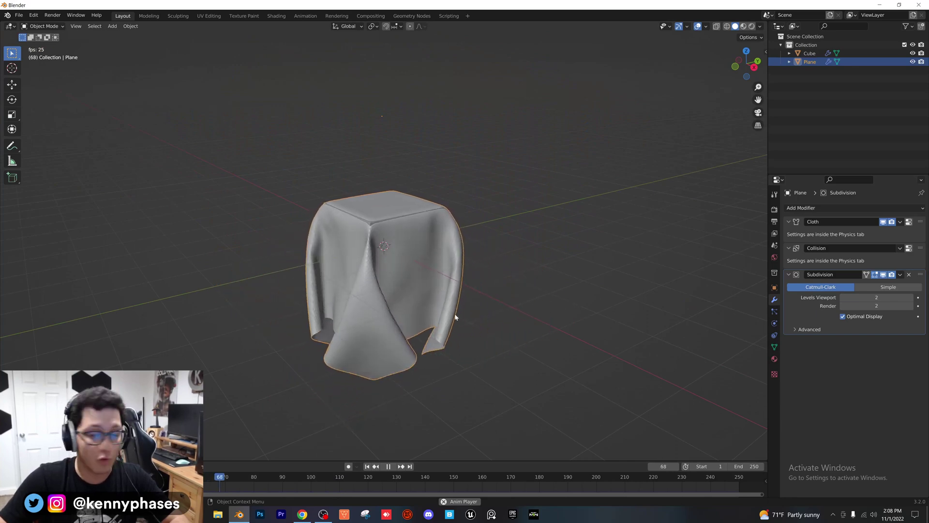
key("space")
scroll(404, 351, "up", 5)
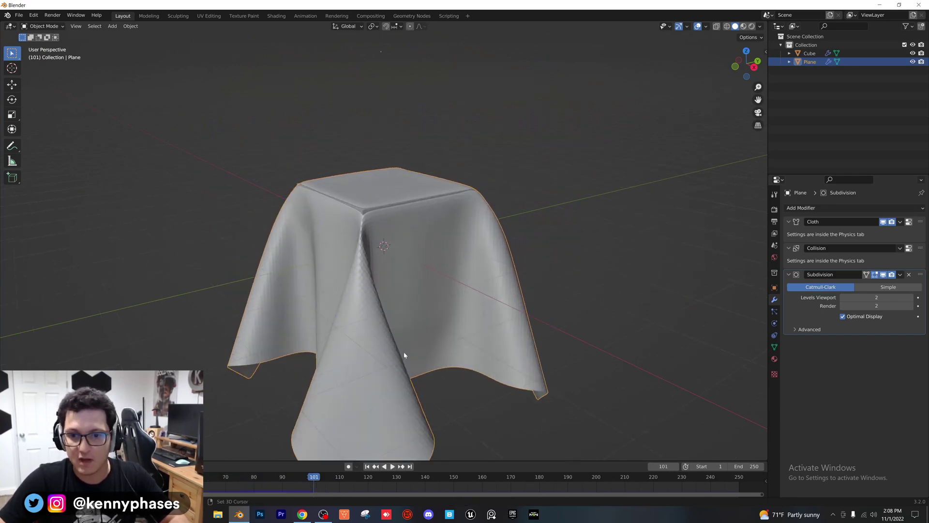
Apply Shade Smooth to the draped plane
mouse_move(398, 273)
middle_mouse_down()
mouse_move(427, 277)
mouse_move(375, 259)
mouse_move(385, 261)
middle_mouse_up()
scroll(452, 282, "up", 2)
scroll(384, 258, "down", 6)
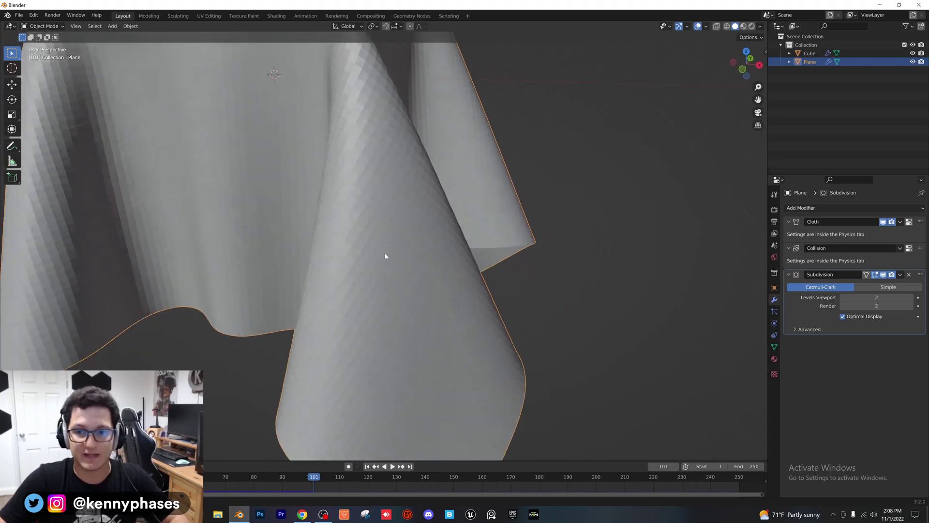
right_click(386, 250)
left_click(386, 250)
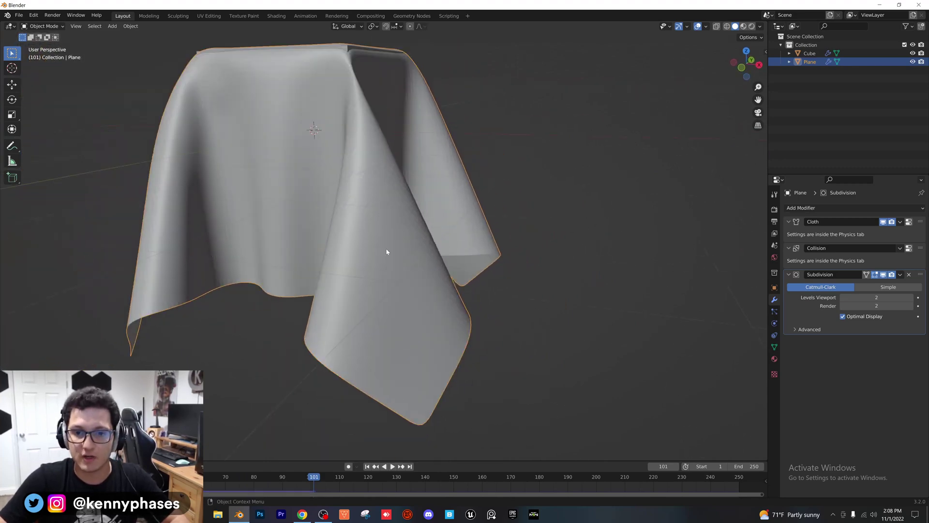
Inspect the smooth-shaded cloth from another angle, then reset the animation to the first frame
middle_click_drag(386, 252, 434, 253)
scroll(379, 268, "down", 4)
key("shift+Left")
key("space")
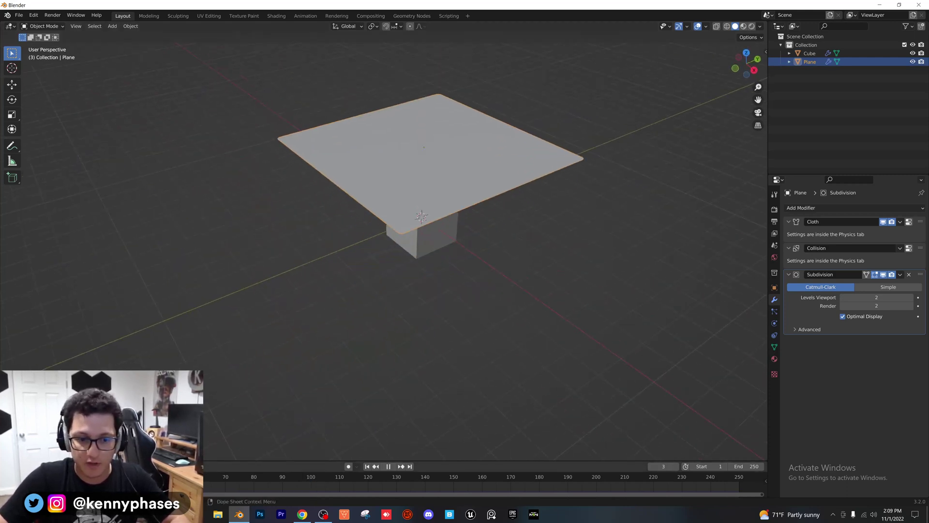
middle_click_drag(459, 290, 353, 258)
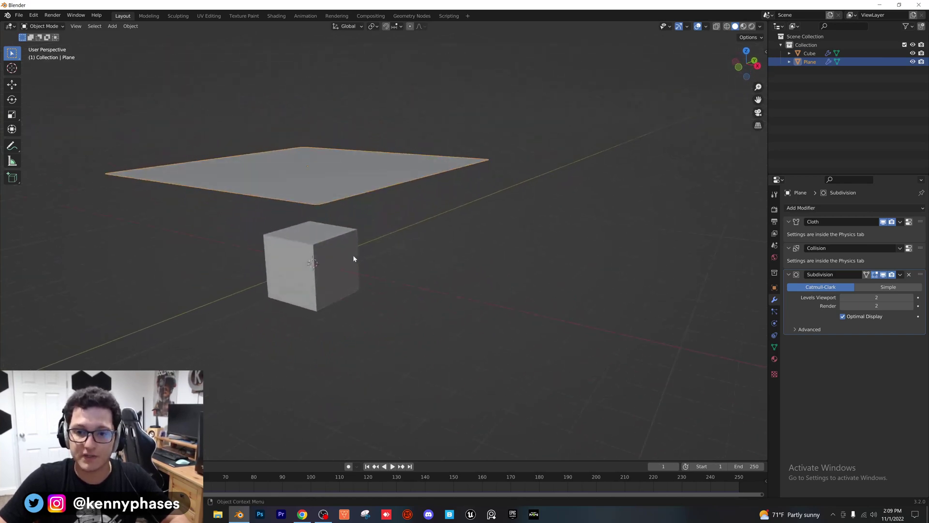
Duplicate the cube and scale the copy down to about half its size
left_click(347, 258)
key("shift+d")
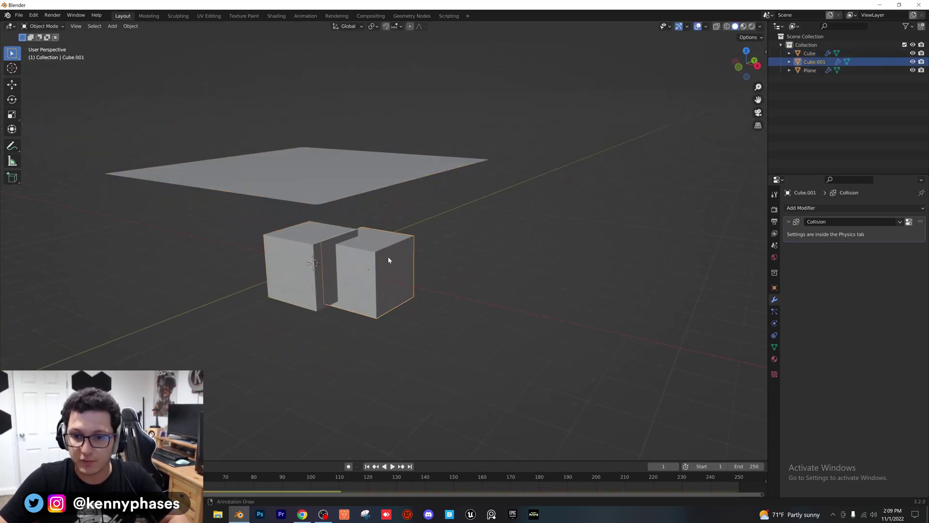
key("s")
left_click(384, 255)
Move the small cube a short distance away from the large cube, beneath the plane's outer area
key("g")
left_click(396, 231)
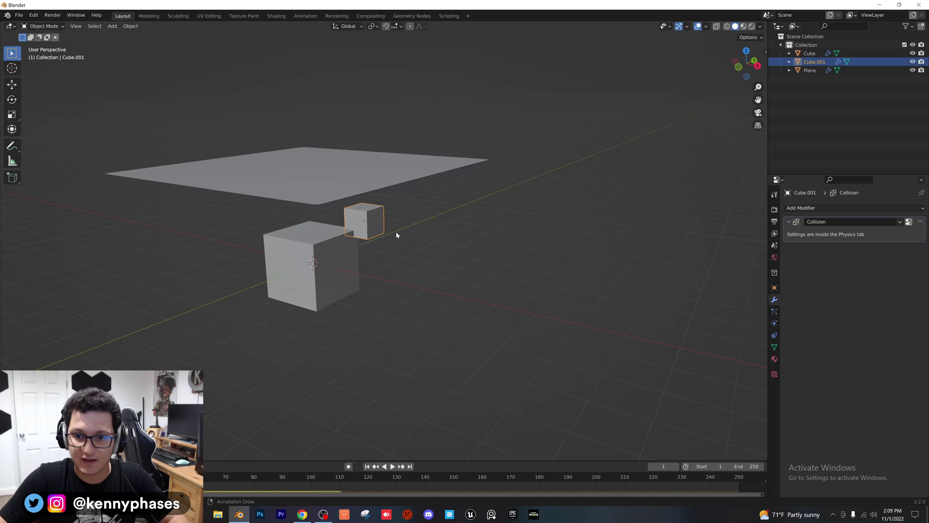
middle_click_drag(395, 231, 382, 252)
key("g")
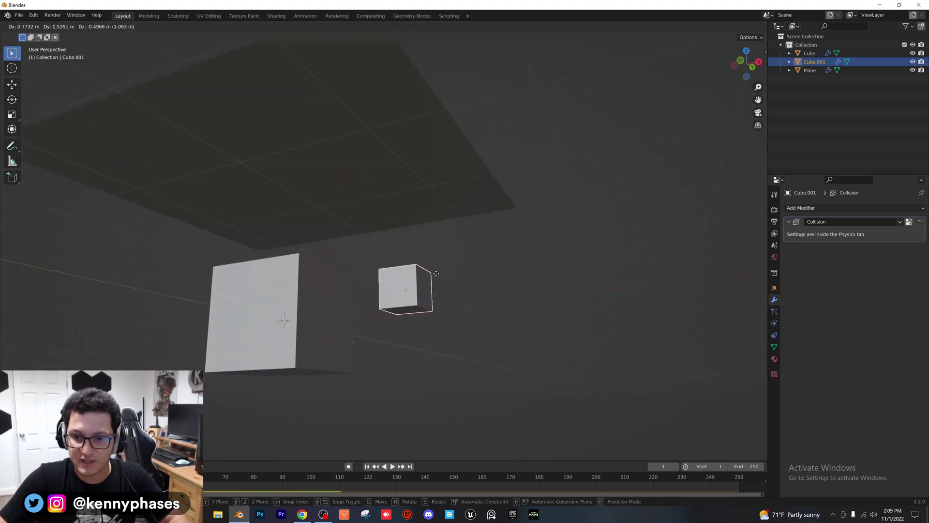
left_click(458, 260)
middle_click_drag(458, 260, 439, 291)
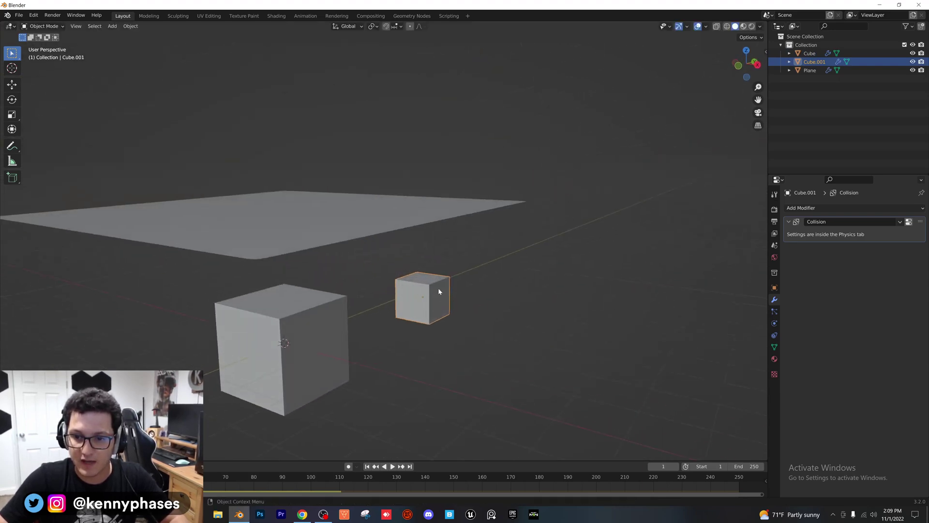
Apply the small cube's scale and deselect it
left_click(130, 27)
mouse_move(199, 72)
left_click(231, 88)
left_click(468, 303)
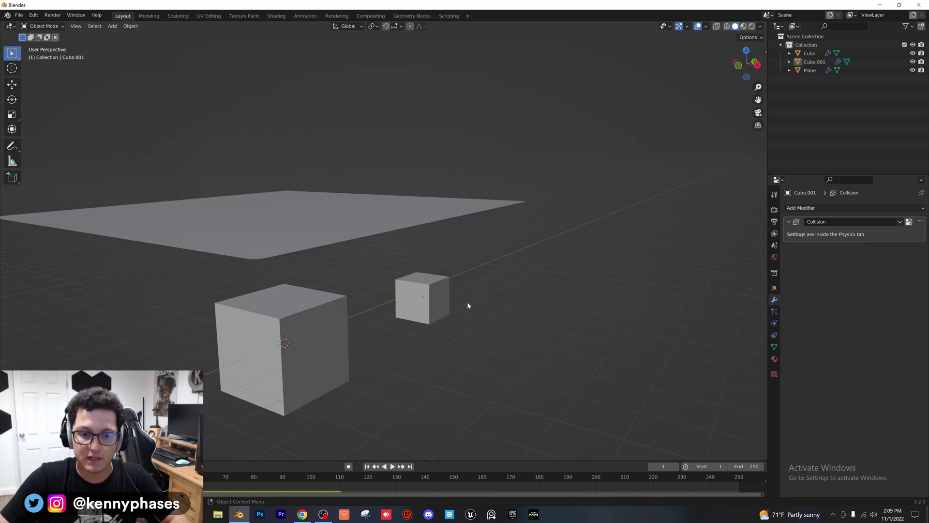
Play the simulation to see how the cloth drapes over both cubes, and return to the first frame
key("space")
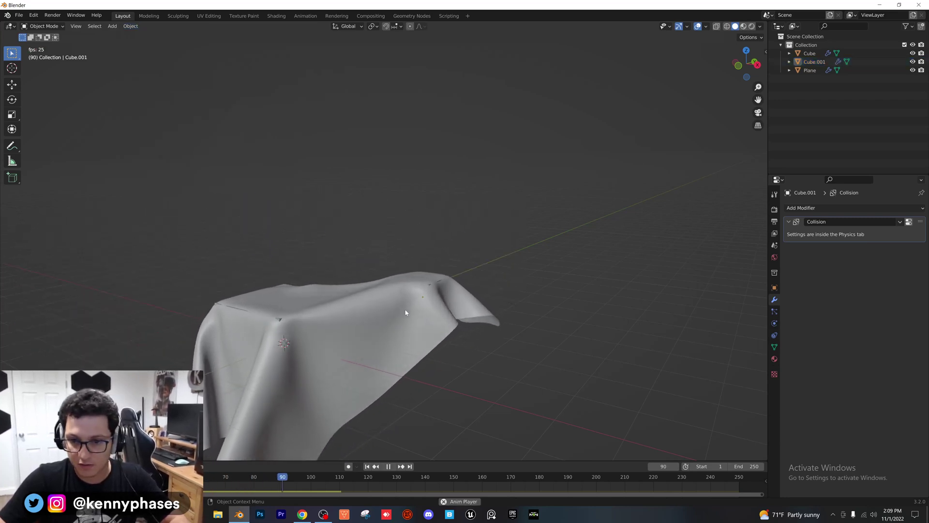
middle_click_drag(458, 346, 487, 279, "shift")
scroll(421, 260, "up", 2)
key("shift+Left")
key("space")
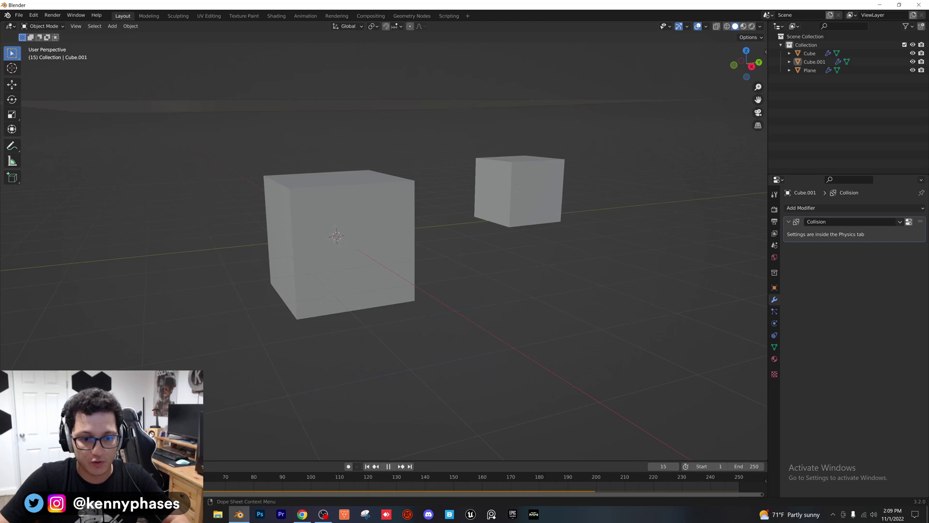
key("space")
scroll(242, 370, "down", 3)
middle_click_drag(244, 348, 255, 364)
scroll(317, 350, "up", 1)
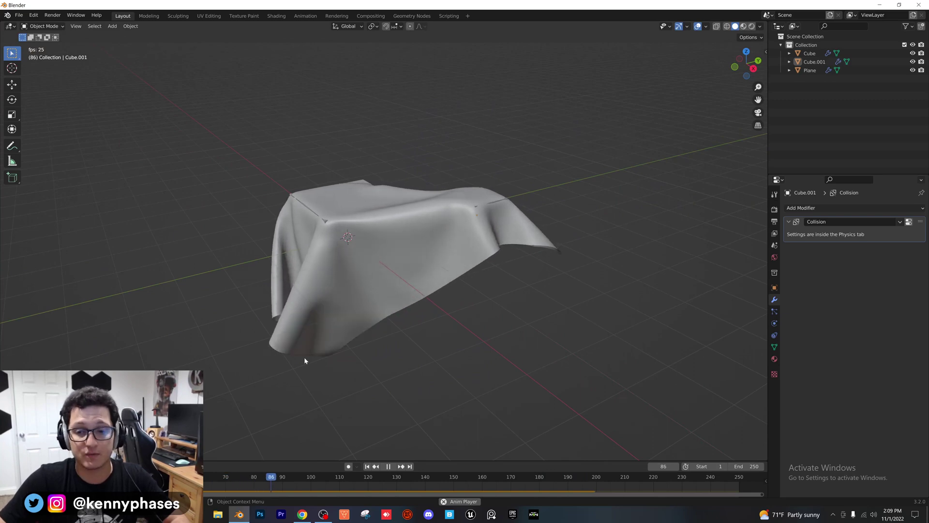
key("space")
left_click_drag(285, 477, 28, 477)
scroll(307, 332, "down", 1)
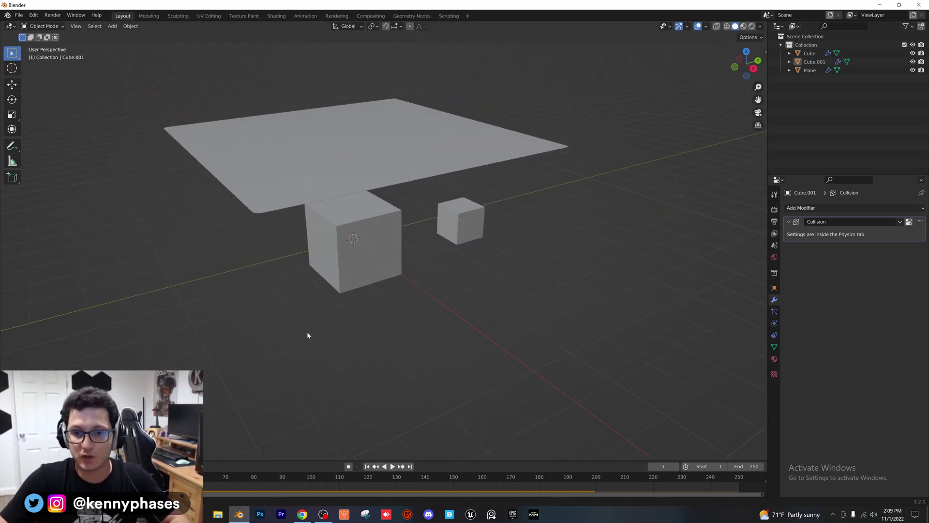
Duplicate the small cube and place the copy on the opposite side of the large cube
middle_click_drag(306, 332, 324, 321)
left_click(463, 206)
middle_click_drag(455, 217, 430, 195)
key("shift+d")
left_click(282, 187)
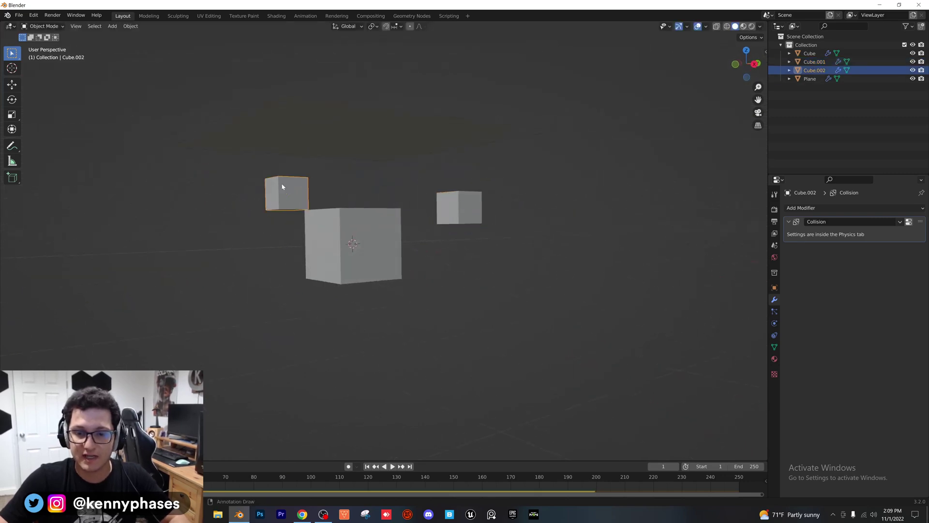
Delete the large cube between the two small ones
left_click(372, 233)
key("x")
left_click(372, 232)
Play the simulation to about frame 158 and examine how the cloth collides with the two small cubes
middle_click_drag(356, 230, 352, 251)
key("space")
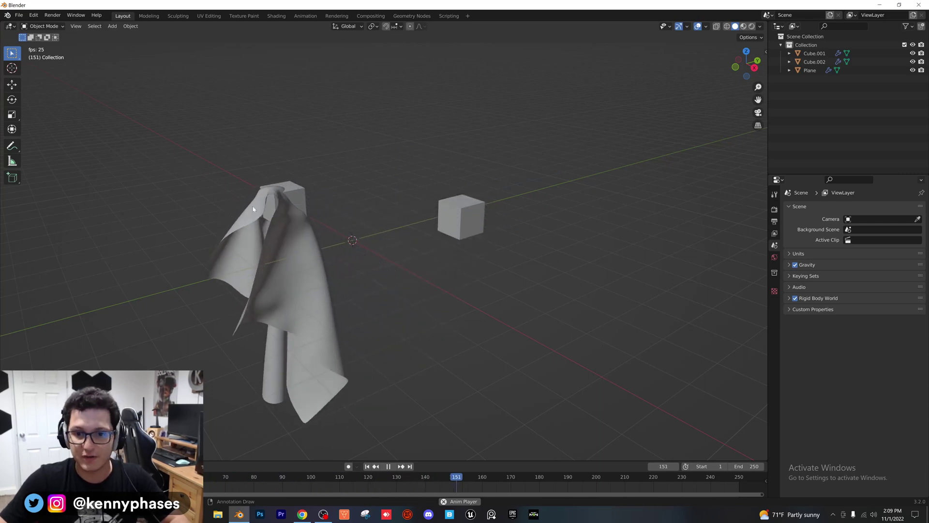
key("space")
middle_click_drag(293, 263, 441, 243)
left_click_drag(426, 222, 317, 277)
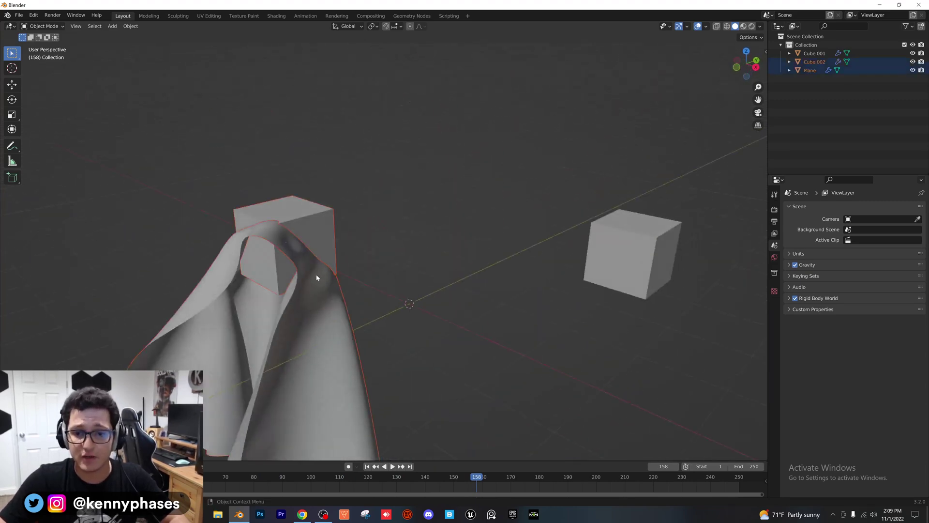
Return to the first frame and set the plane's cloth Quality Steps to 10
left_click(286, 345)
left_click(774, 323)
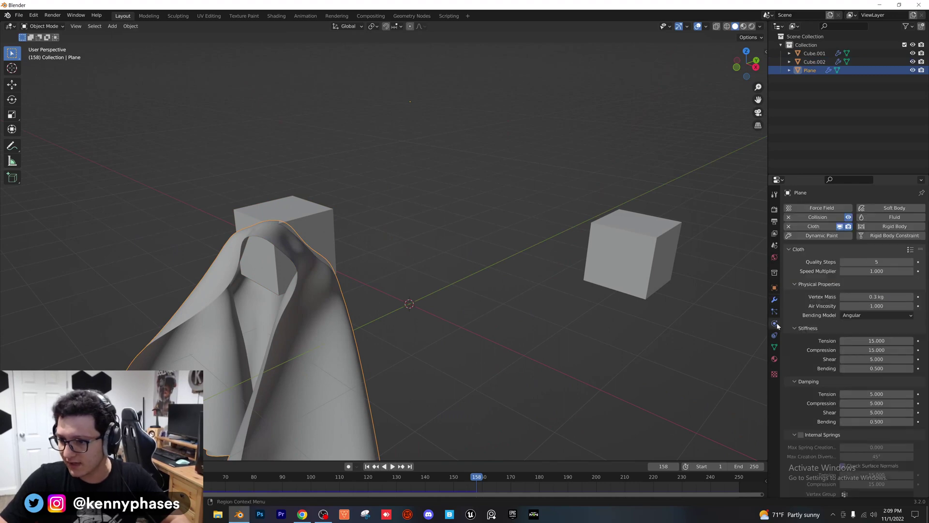
scroll(817, 291, "down", 1)
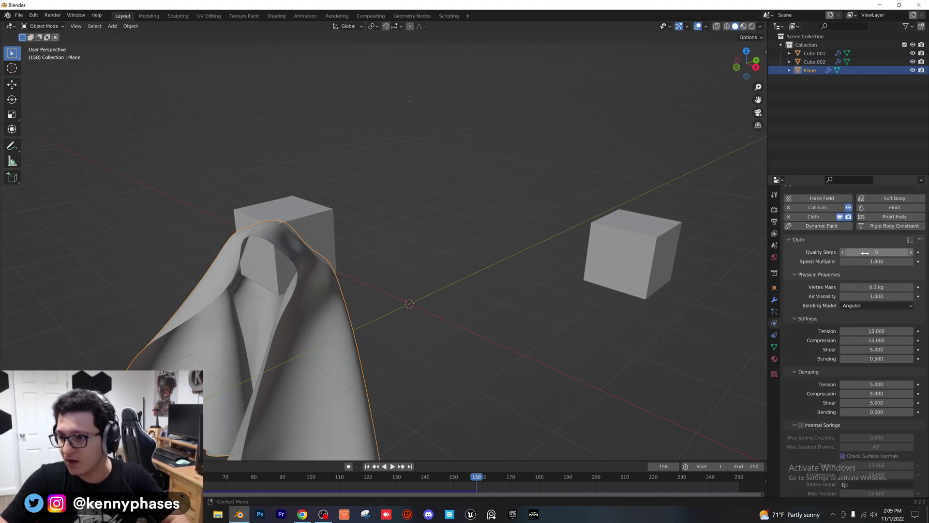
scroll(832, 300, "down", 5)
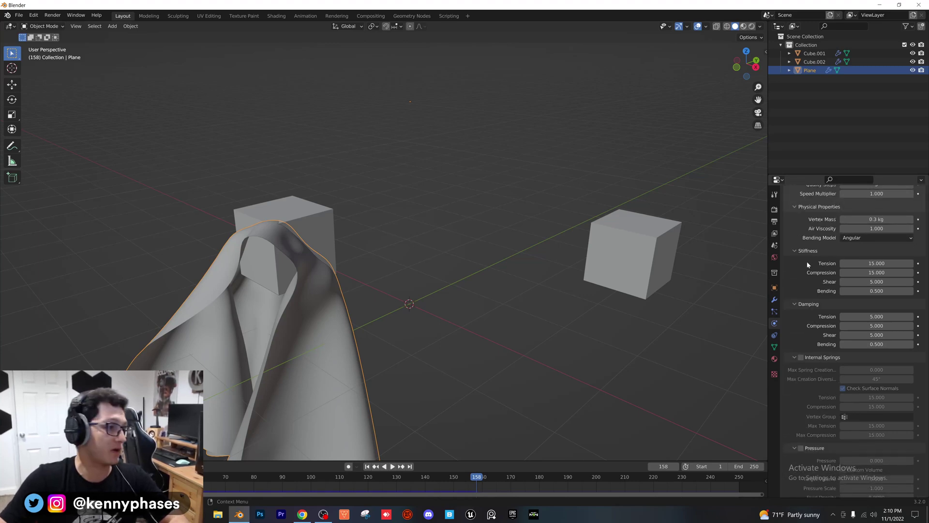
key("shift+Left")
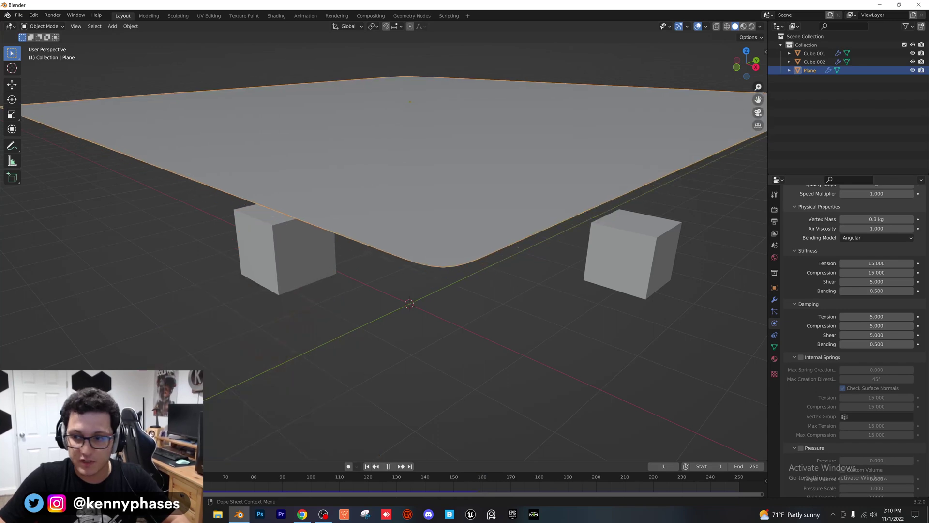
scroll(854, 315, "up", 5)
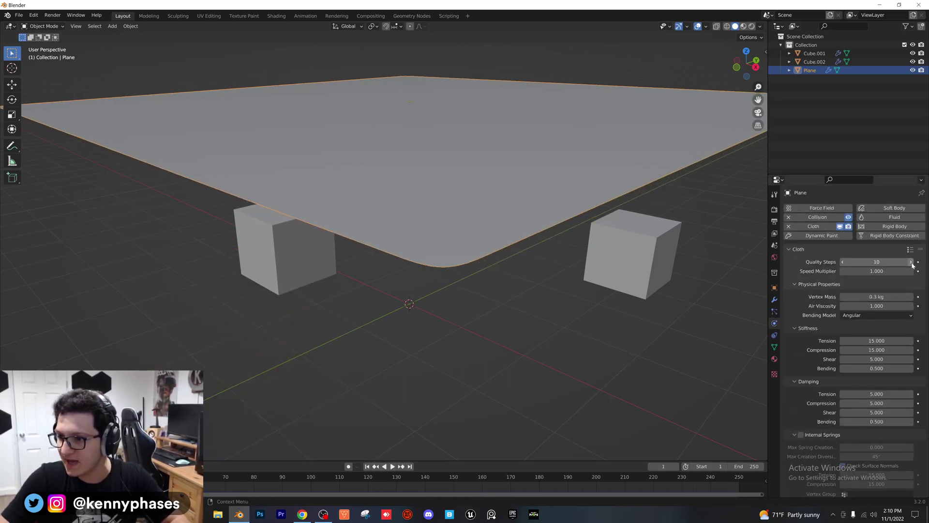
Replay the simulation with the higher cloth quality, check its contact with the small cubes from several angles, and return to the first frame
key("space")
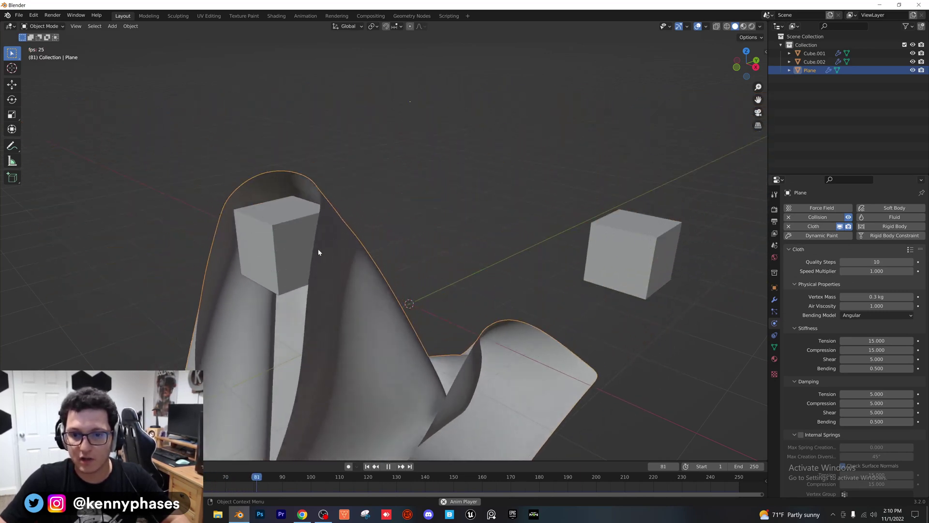
key("space")
middle_click_drag(323, 260, 416, 227)
key("shift+Left")
key("space")
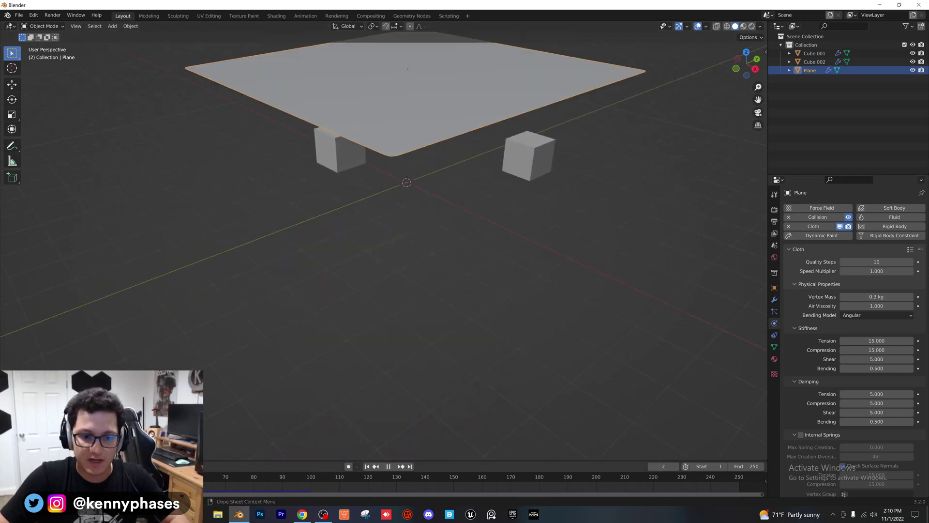
key("space")
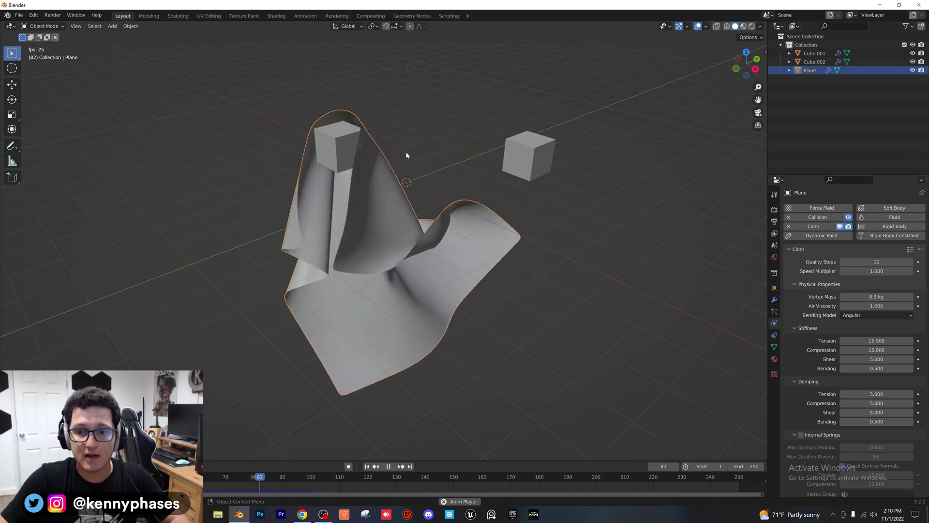
key("space")
middle_click_drag(424, 200, 376, 209)
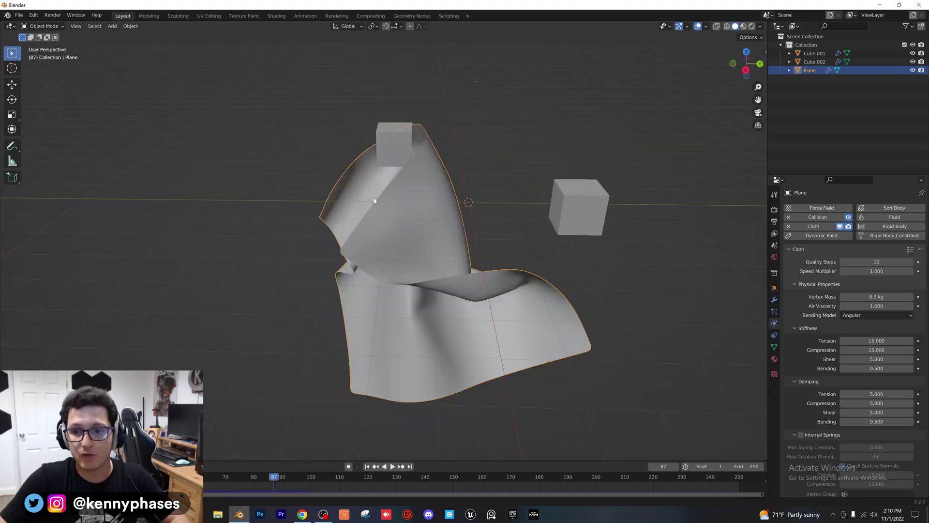
middle_click_drag(374, 201, 416, 237)
key("shift+Left")
key("space")
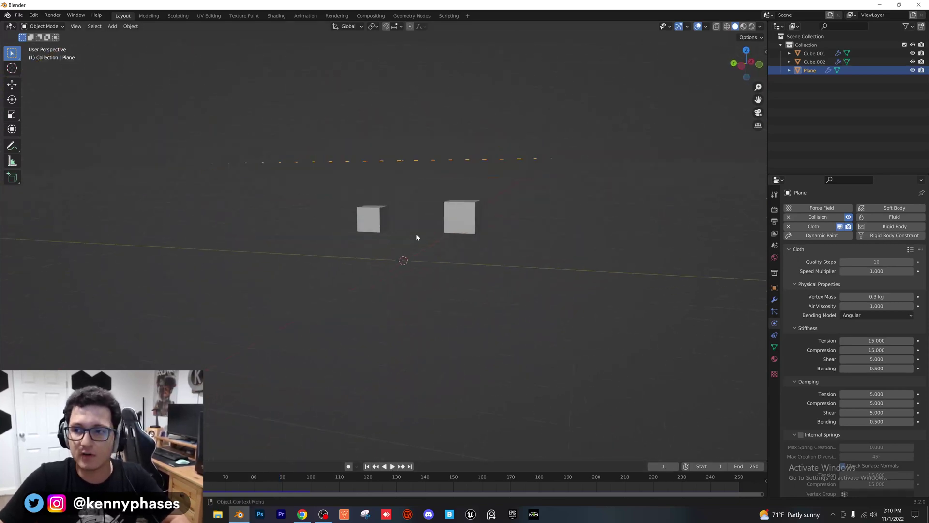
Switch the viewport to rendered shading and set the render engine to Cycles using GPU Compute
left_click(751, 26)
left_click(775, 209)
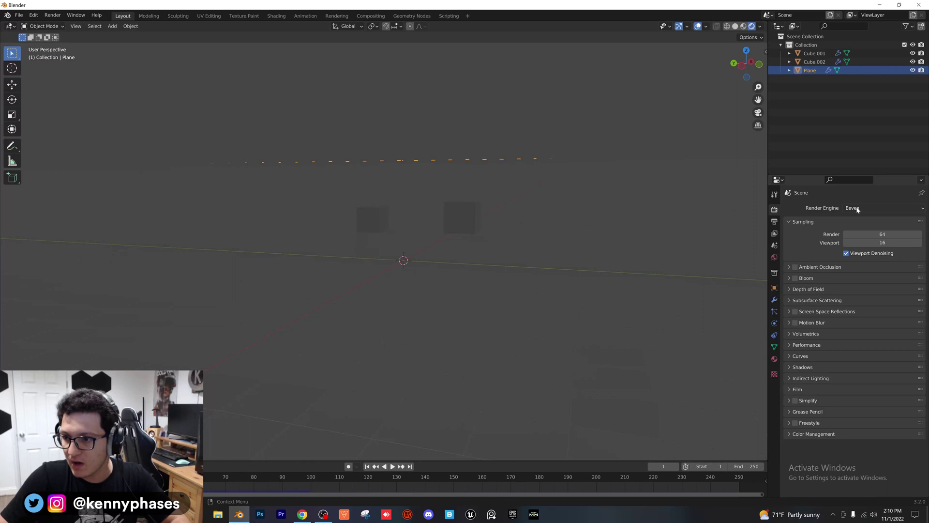
left_click(867, 236)
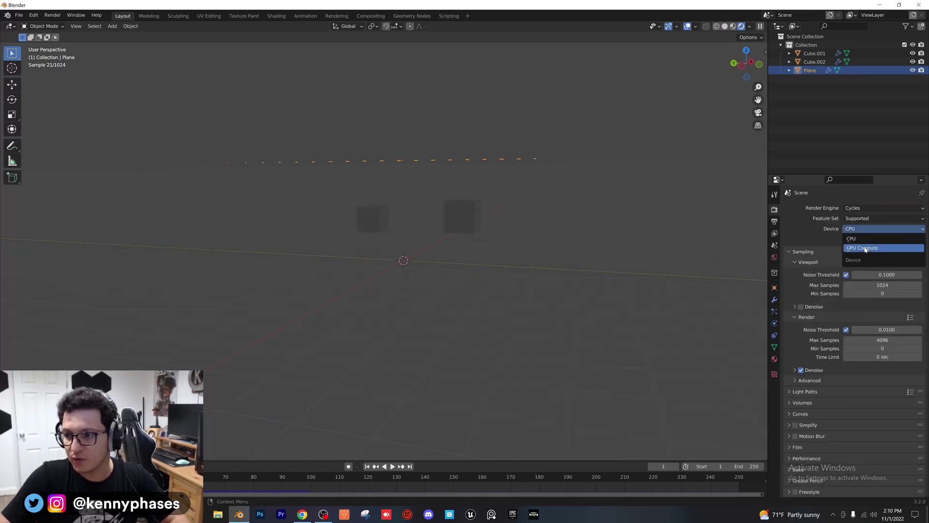
left_click(865, 248)
Set the world background color to an Environment Texture using the image peppermint_powerplant_2_4k.hdr
left_click(774, 257)
left_click(844, 260)
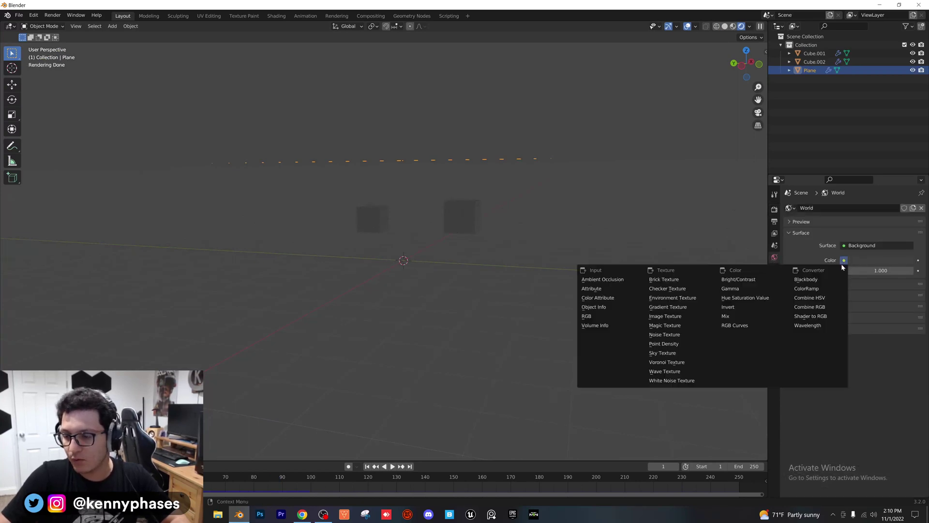
left_click(691, 298)
left_click(895, 270)
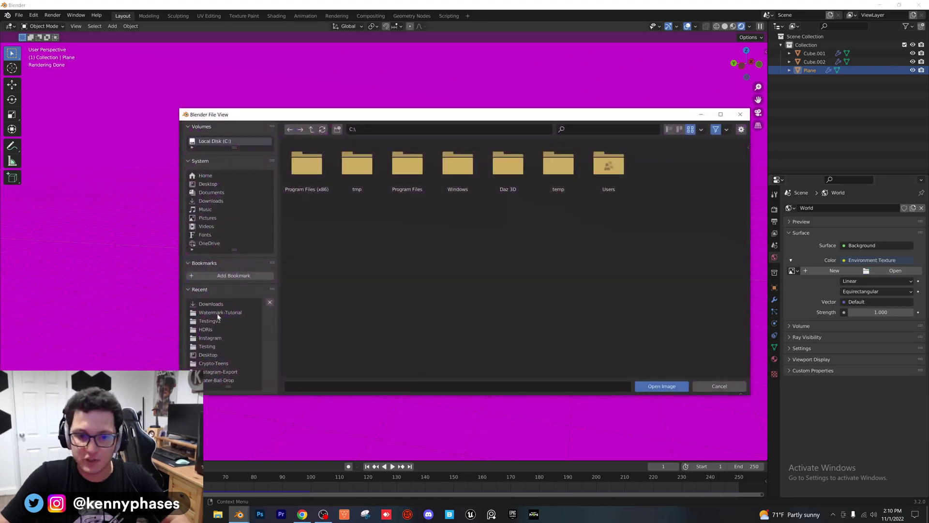
double_click(356, 163)
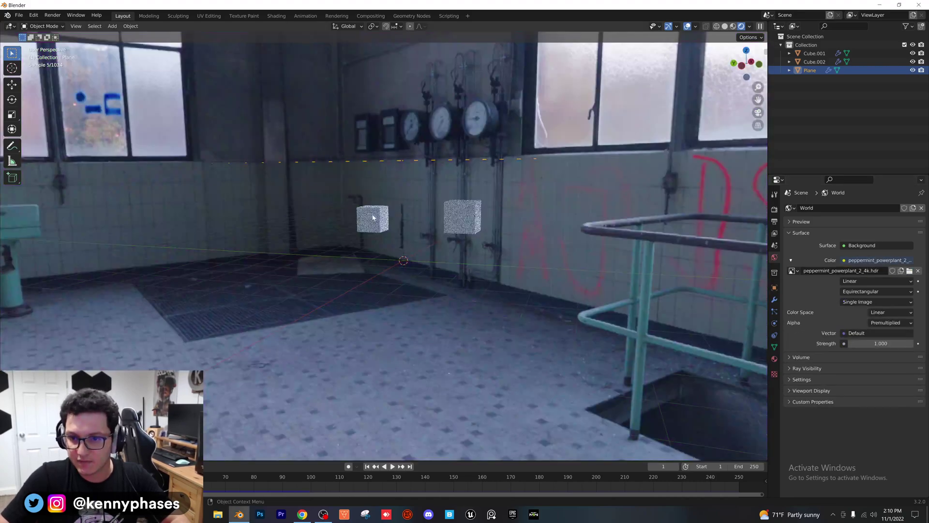
middle_click_drag(373, 216, 527, 212)
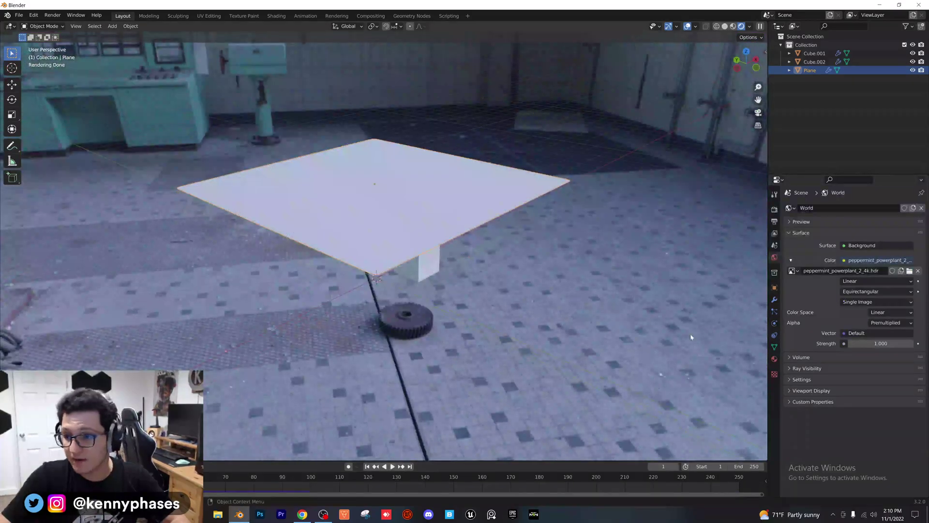
Give the plane a new material with Metallic 1.000 and Roughness about 0.092
left_click(774, 358)
left_click(841, 242)
scroll(874, 345, "down", 3)
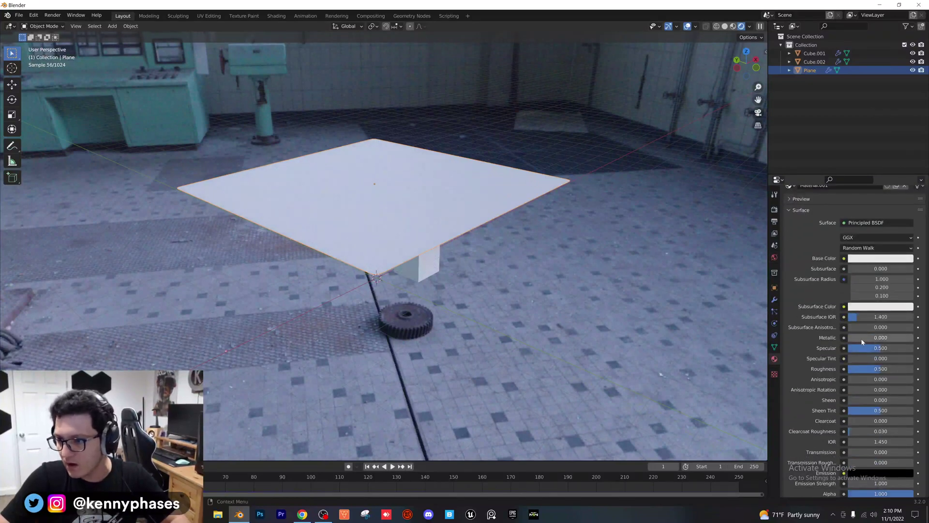
left_click_drag(862, 339, 914, 339)
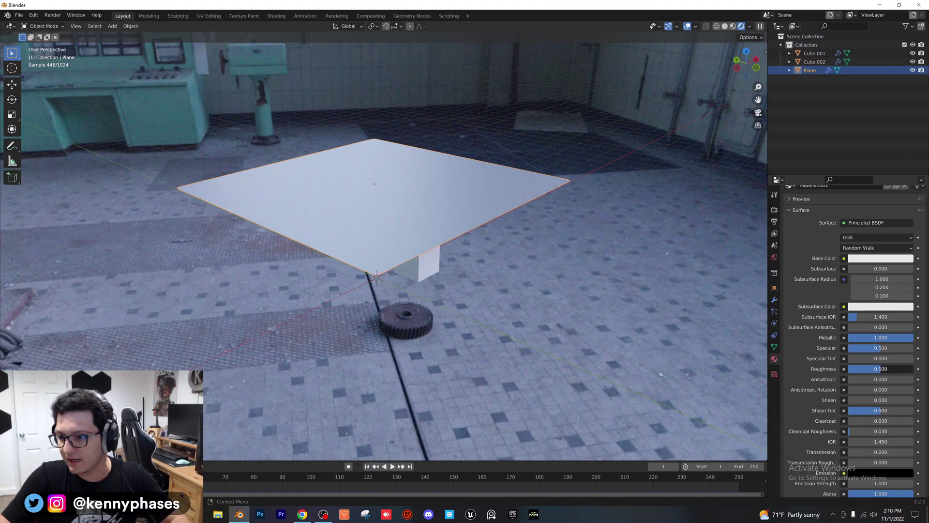
left_click_drag(880, 369, 859, 369)
Play the cloth simulation to about frame 49 and examine the reflective drape up close from another side
middle_click_drag(498, 286, 470, 284)
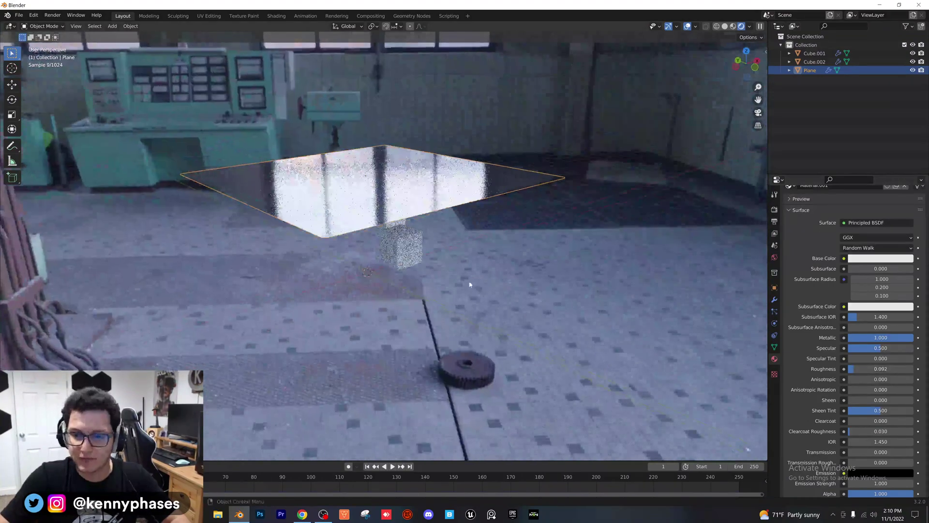
key("space")
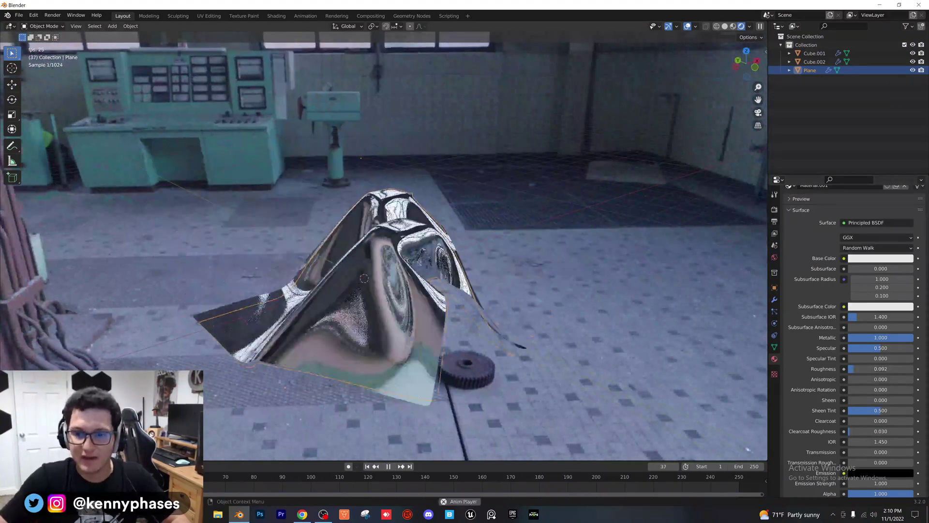
key("space")
middle_click_drag(321, 262, 566, 269)
scroll(435, 267, "up", 2)
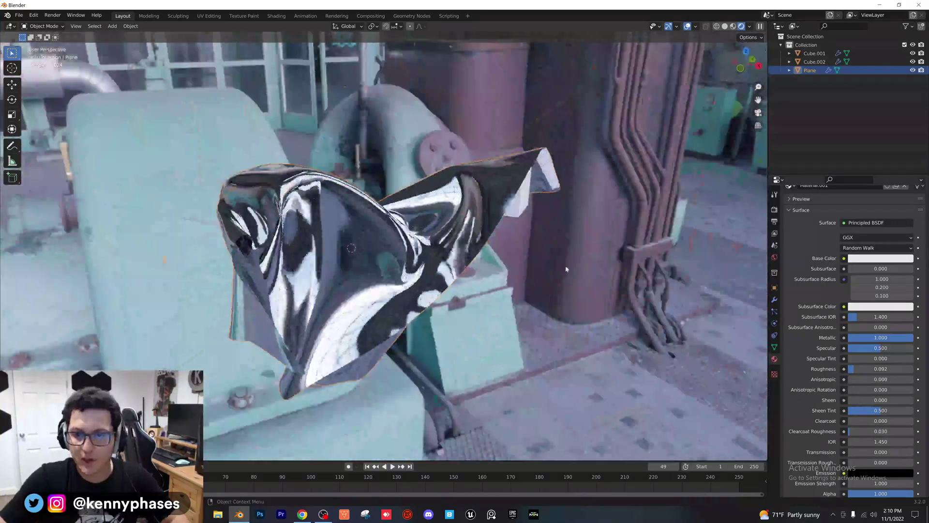
Continue the simulation and stop it at frame 89, with the cloth falling past the cubes
left_click(566, 269)
key("space")
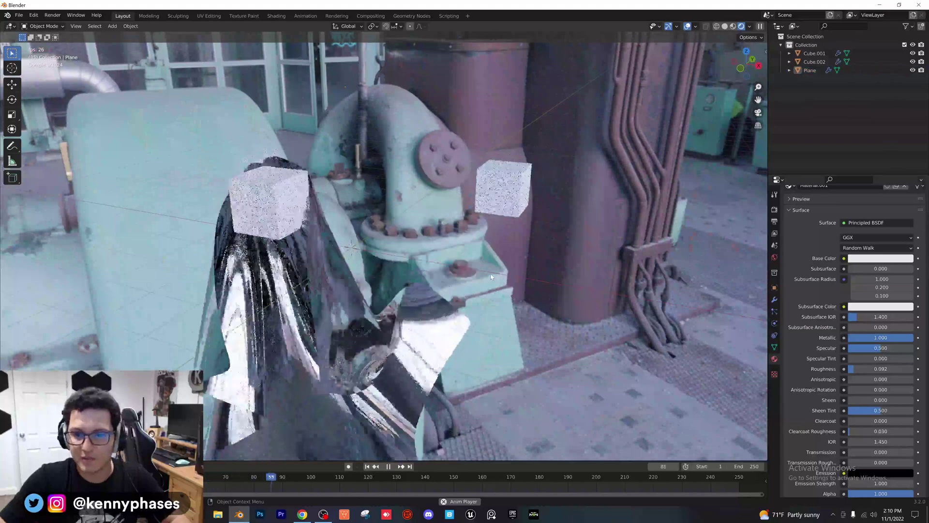
key("space")
middle_click_drag(491, 277, 341, 226)
Convert the draped cloth plane at frame 89 to a mesh
left_click(376, 226)
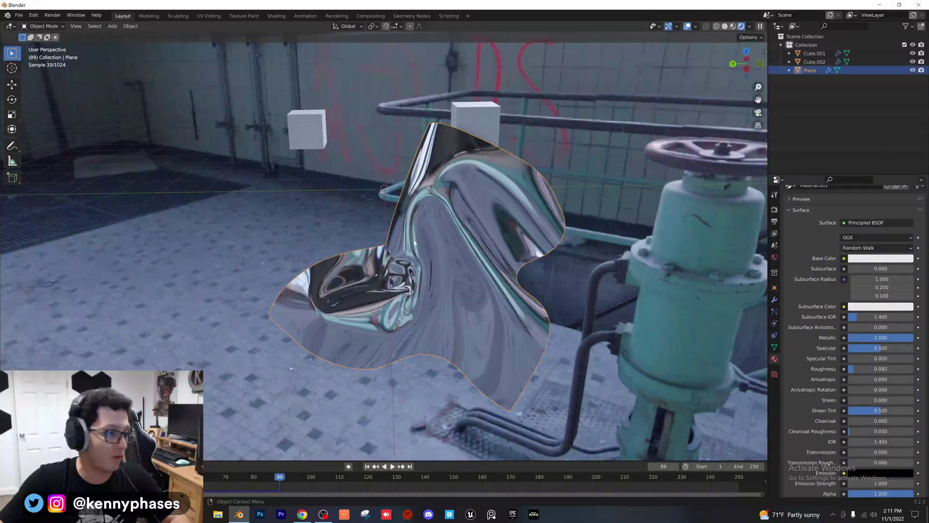
middle_click_drag(427, 236, 408, 221)
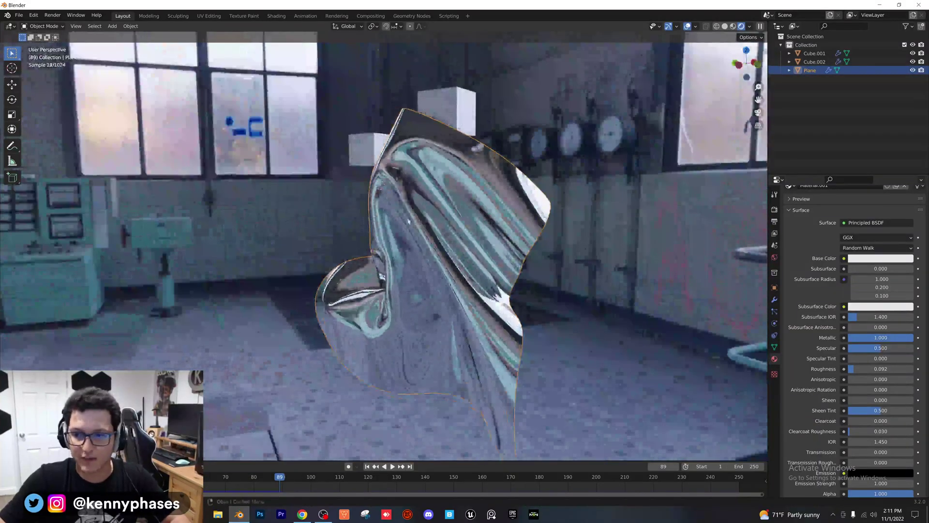
right_click(410, 214)
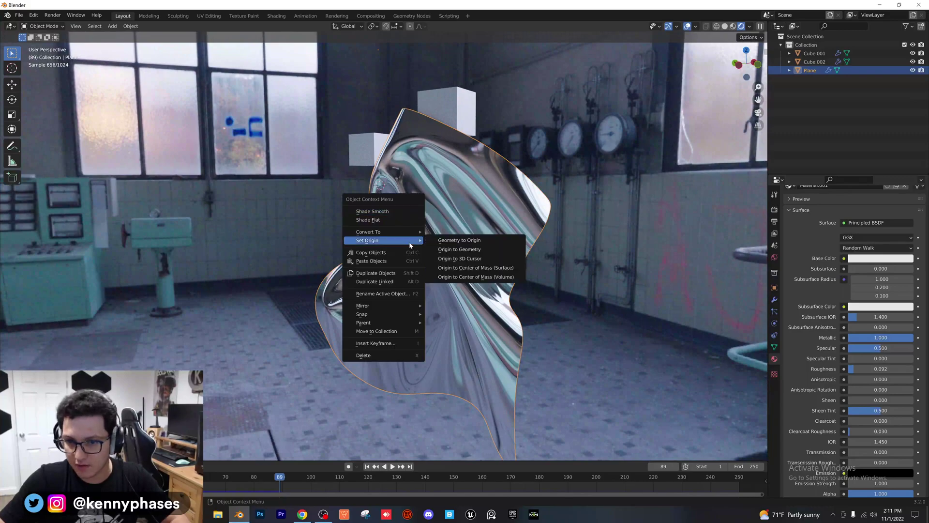
left_click(460, 242)
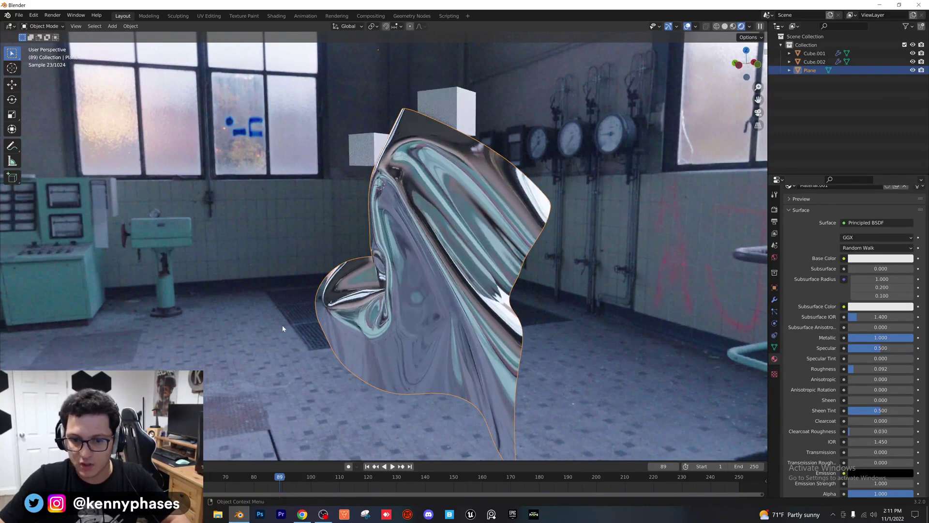
Play the timeline on to frame 100 to check whether the converted cloth still moves
key("space")
key("space")
middle_click_drag(367, 342, 412, 320)
Duplicate the converted cloth mesh and place the copy beside the original
key("shift+d")
left_click(245, 314)
middle_click_drag(245, 315, 212, 341)
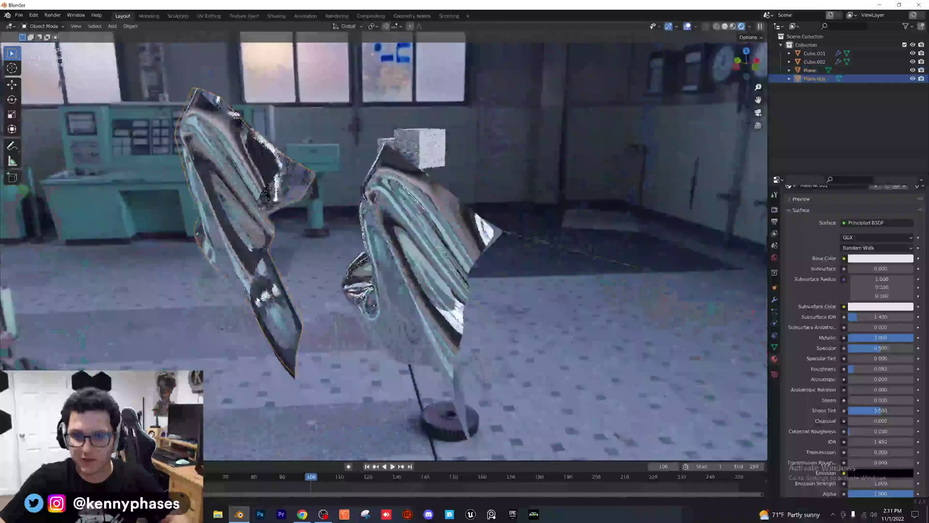
middle_click_drag(268, 195, 247, 258)
left_click(282, 232)
middle_click_drag(282, 233, 341, 267)
Set the duplicated cloth's origin to its geometry and scale the copy down well below the original's size
right_click(310, 222)
left_click(367, 237)
key("s")
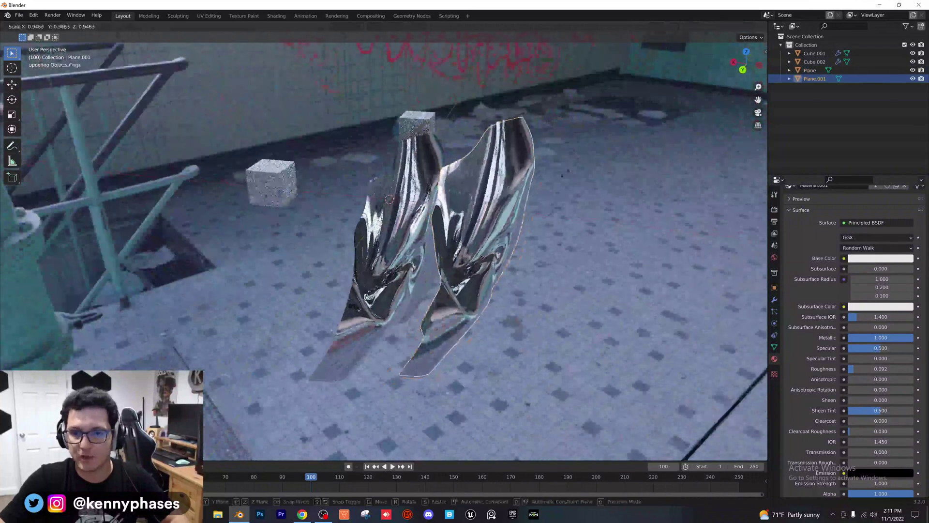
left_click(543, 189)
middle_click_drag(541, 193, 247, 198)
key("s")
left_click(413, 159)
Select the original cloth mesh and examine its folds and reflections from several angles
left_click(401, 213)
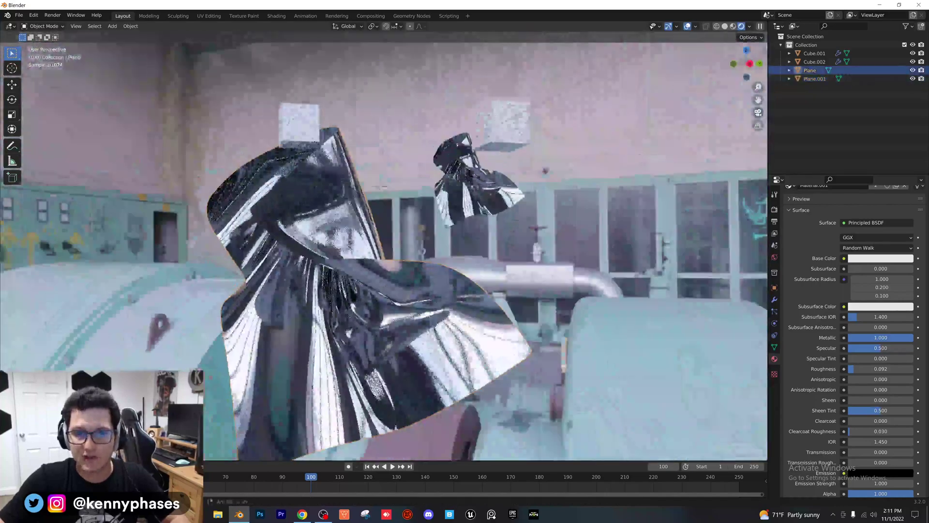
middle_click_drag(319, 231, 449, 190, "shift")
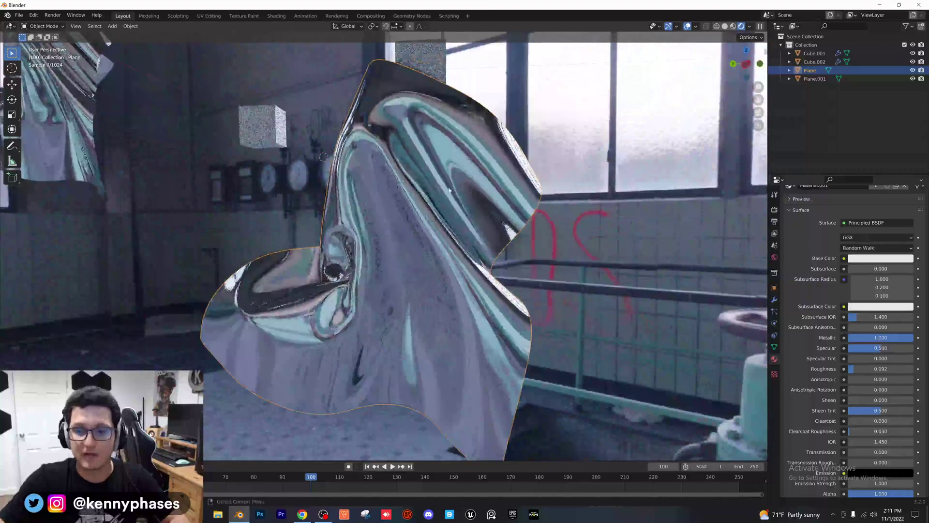
middle_click_drag(397, 209, 436, 214)
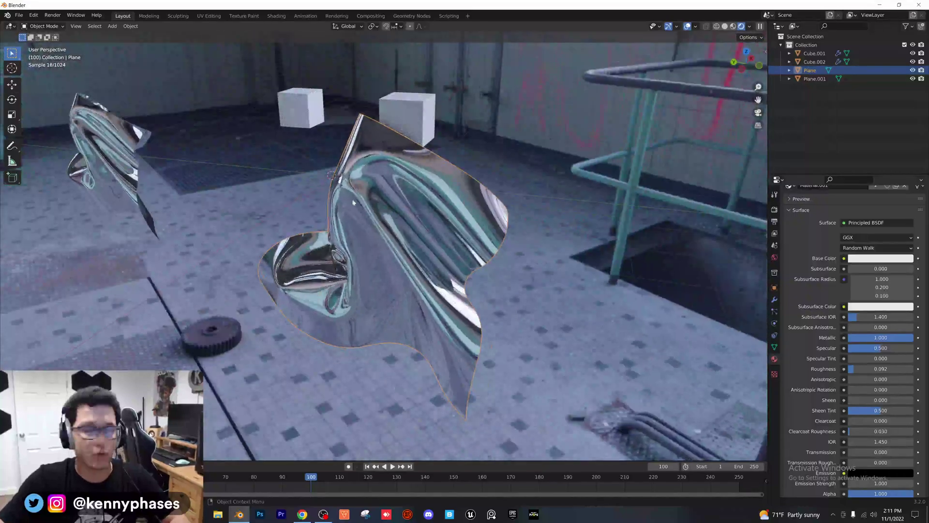
middle_click_drag(330, 210, 364, 237)
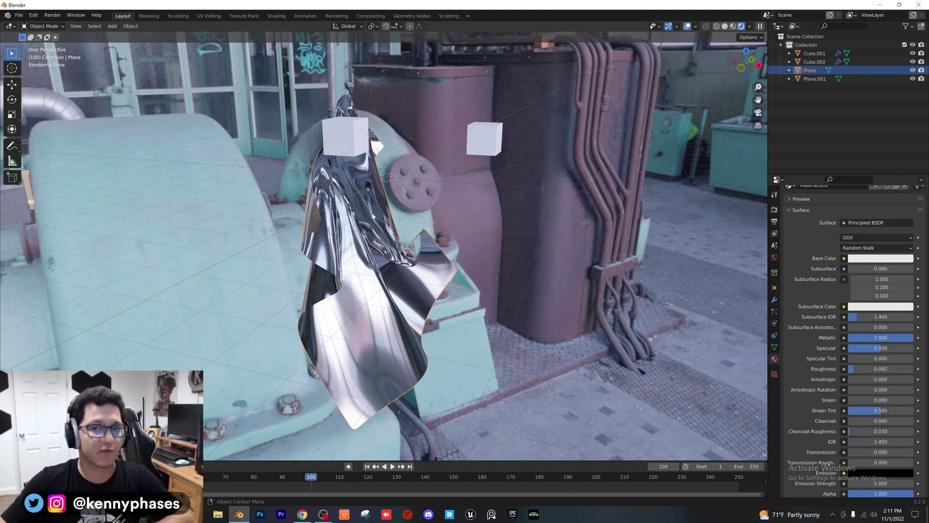
middle_click_drag(380, 208, 326, 221)
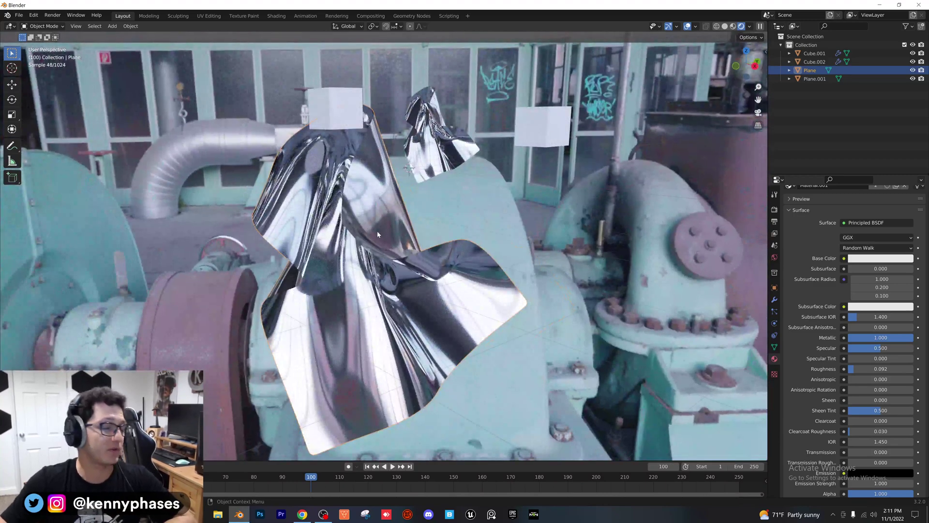